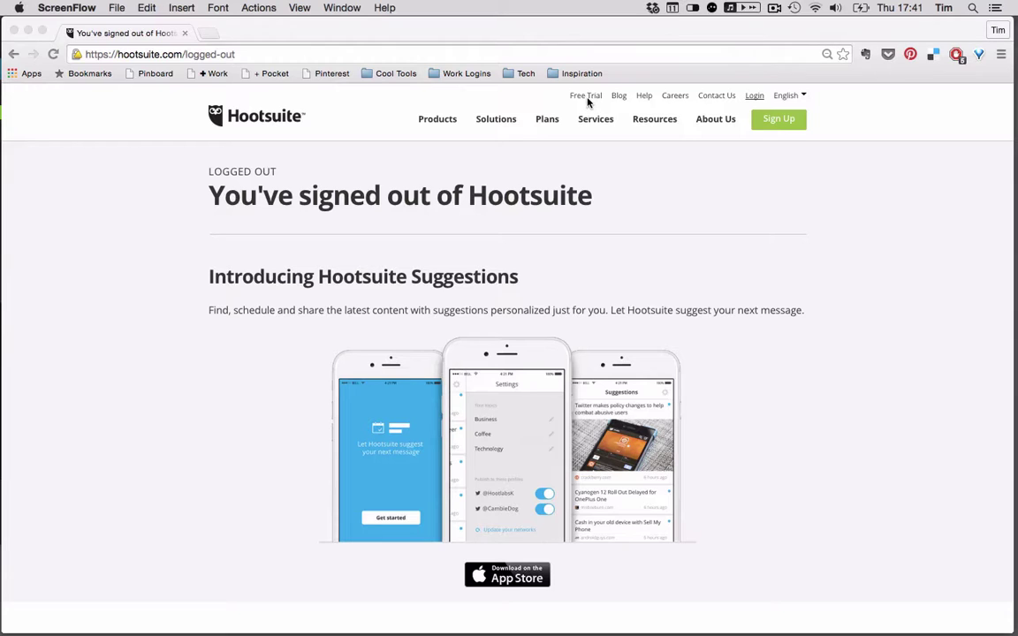
# - Search the web for "hootsuite free account" in a new browser tab
pyautogui.click(532, 33)
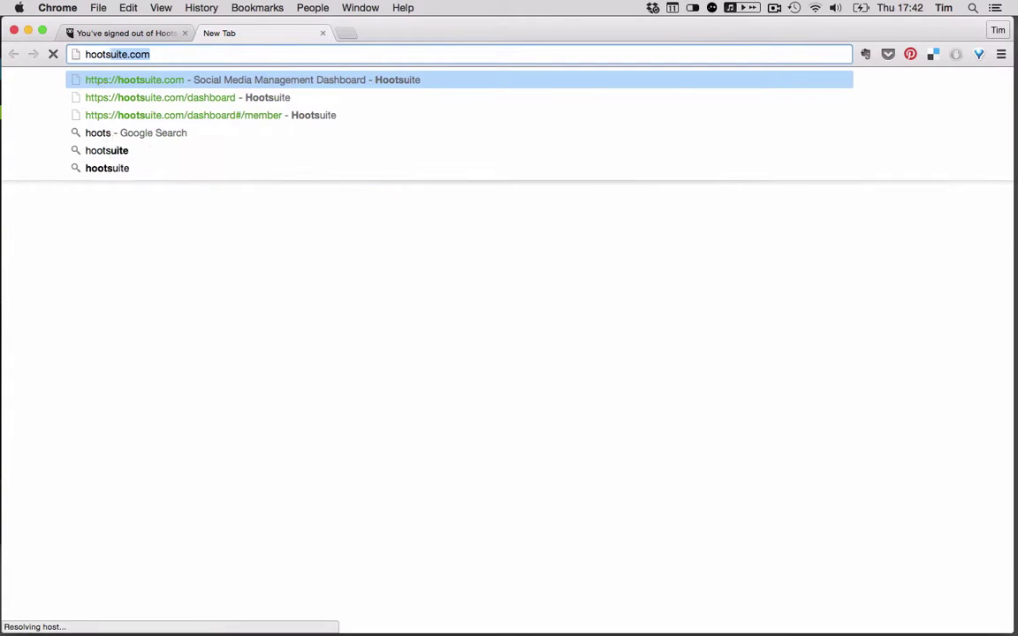
pyautogui.write(' fre')
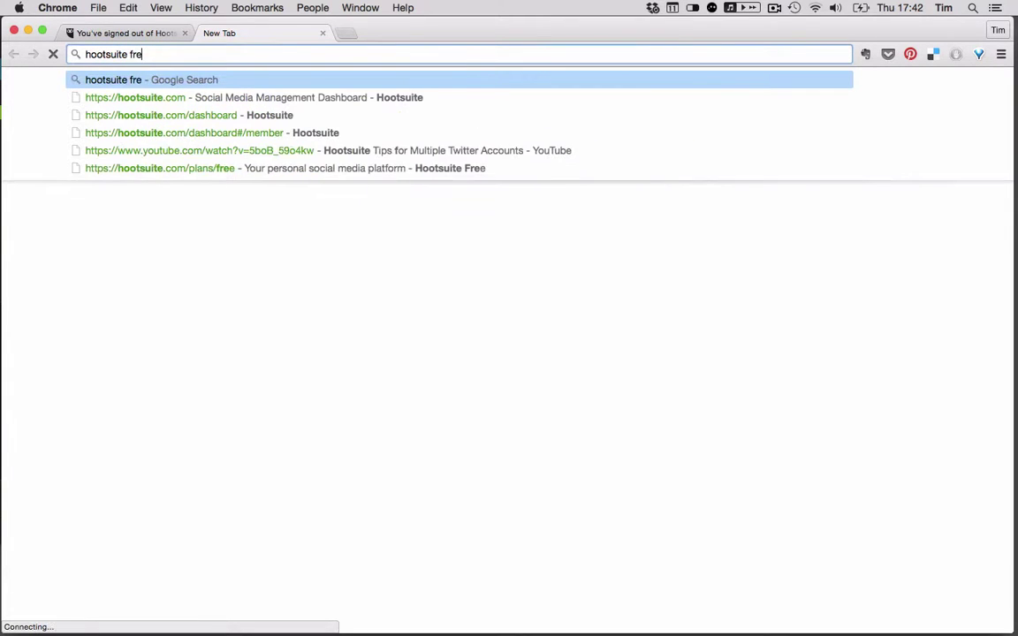
pyautogui.write('e account')
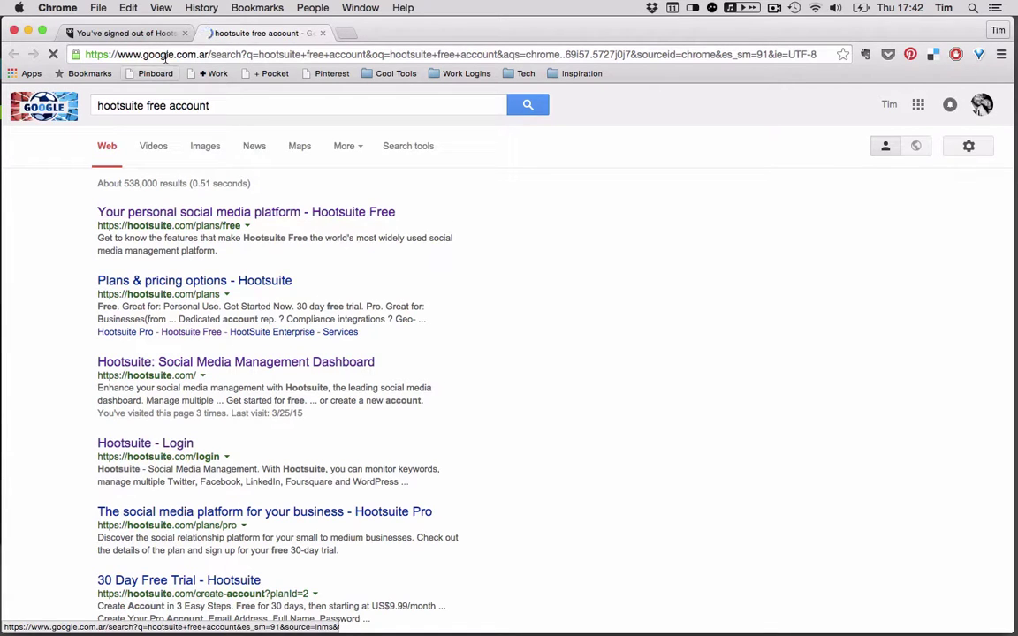
# - Log in to Hootsuite from the signed-out page and close the extra sign-up page
pyautogui.click(142, 34)
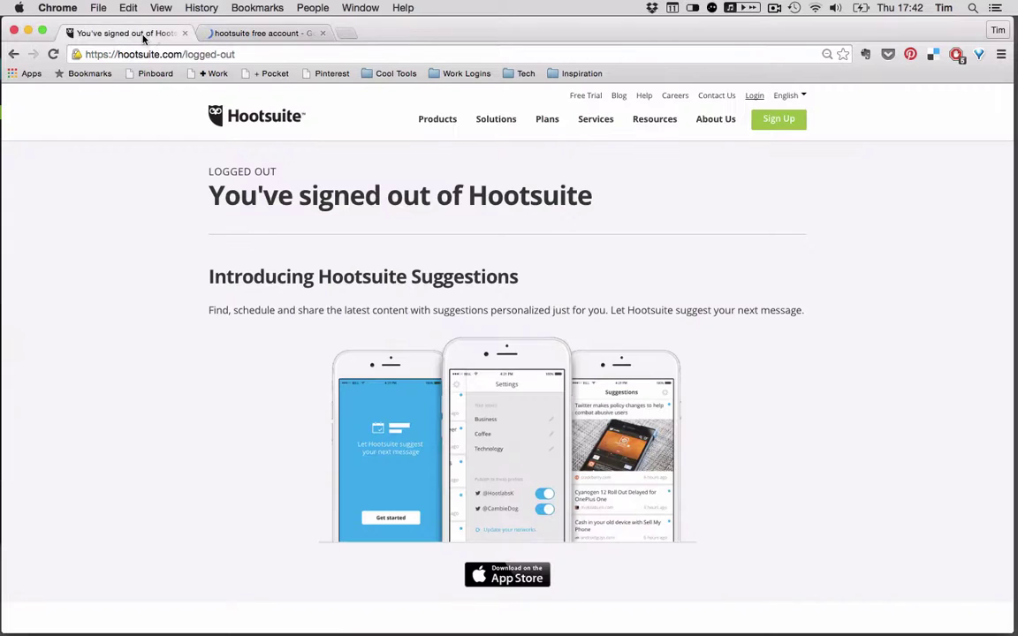
pyautogui.click(754, 97)
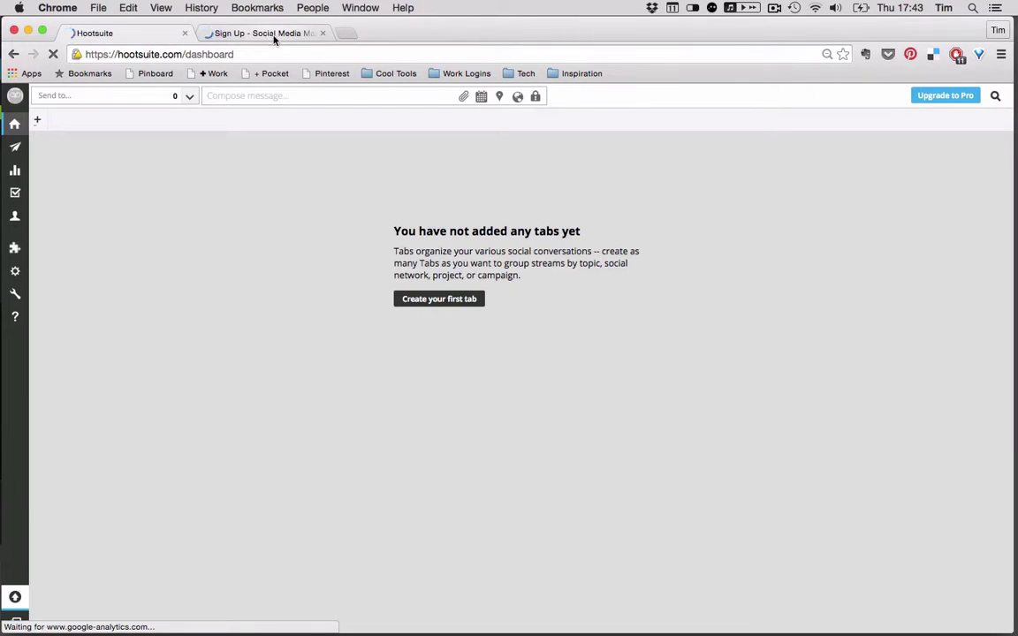
pyautogui.click(323, 34)
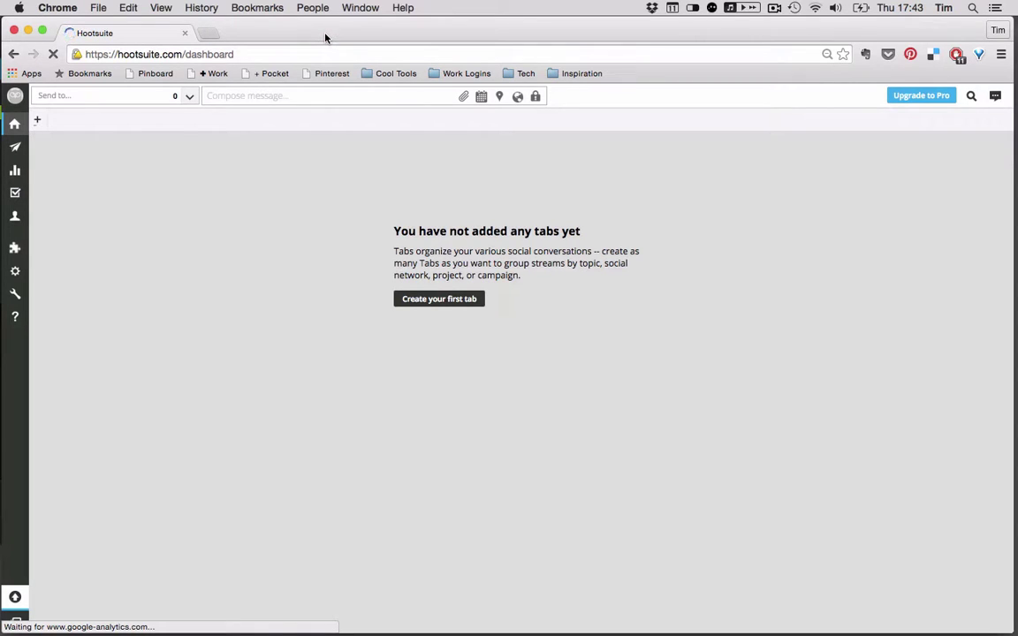
# - Start adding a Twitter profile as a social network and turn off following Hootsuite and HootsuiteLATAM on Twitter
pyautogui.click(123, 96)
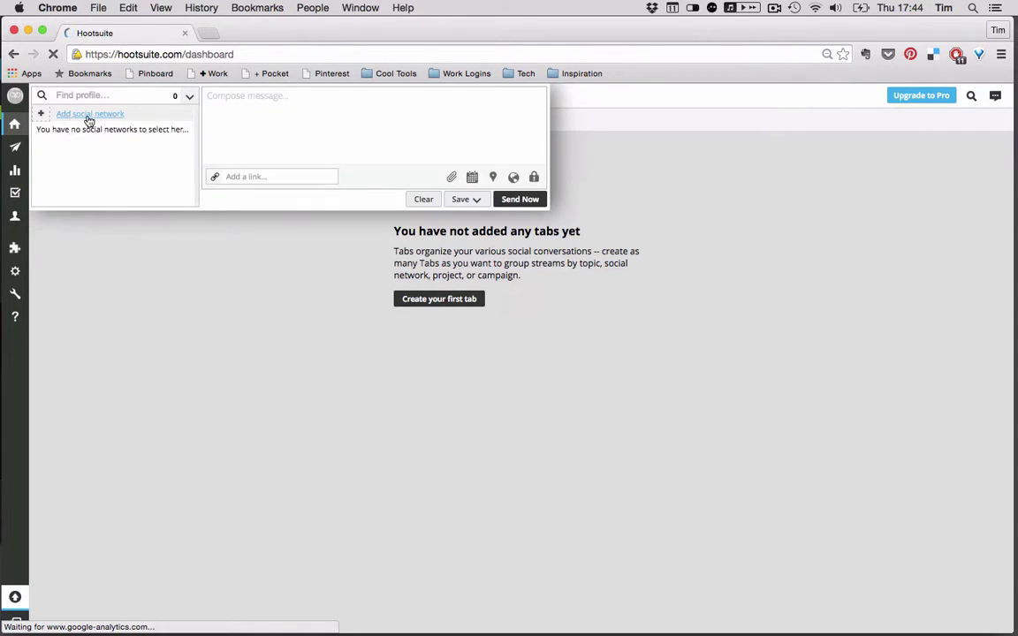
pyautogui.click(89, 115)
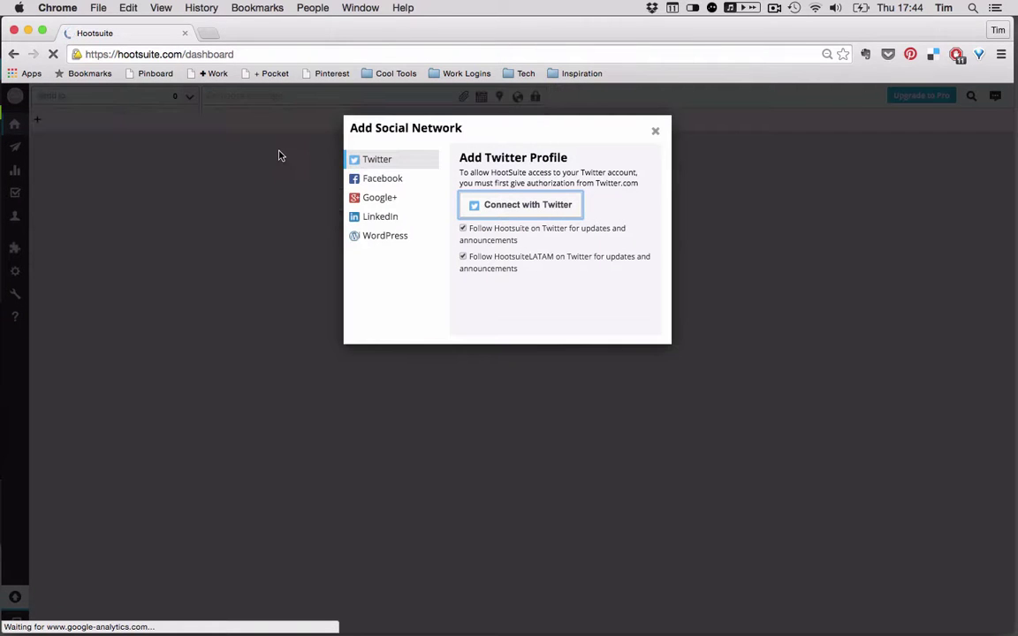
pyautogui.click(501, 210)
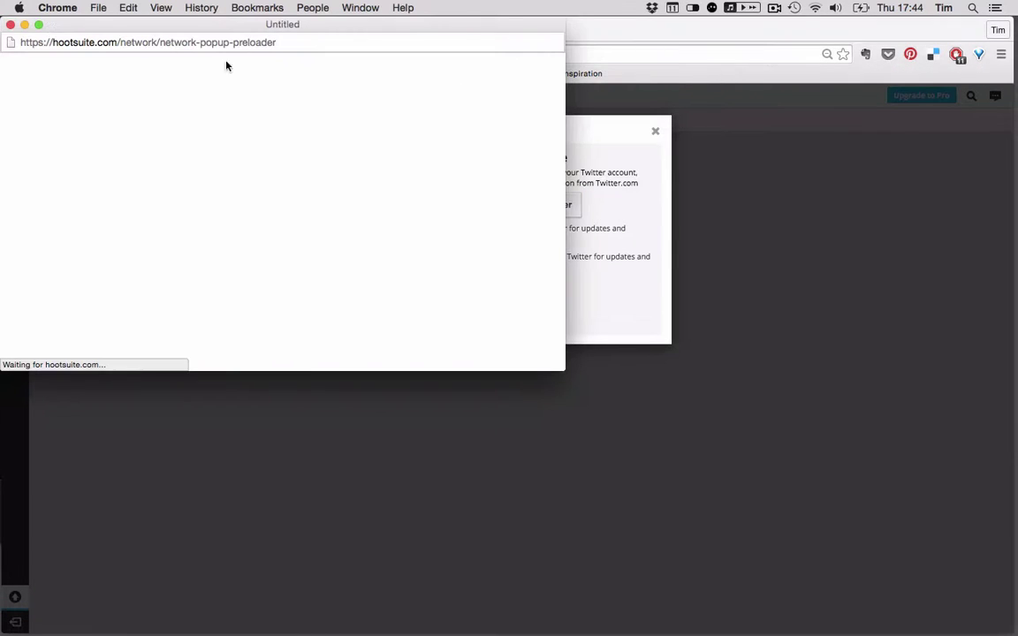
pyautogui.click(9, 25)
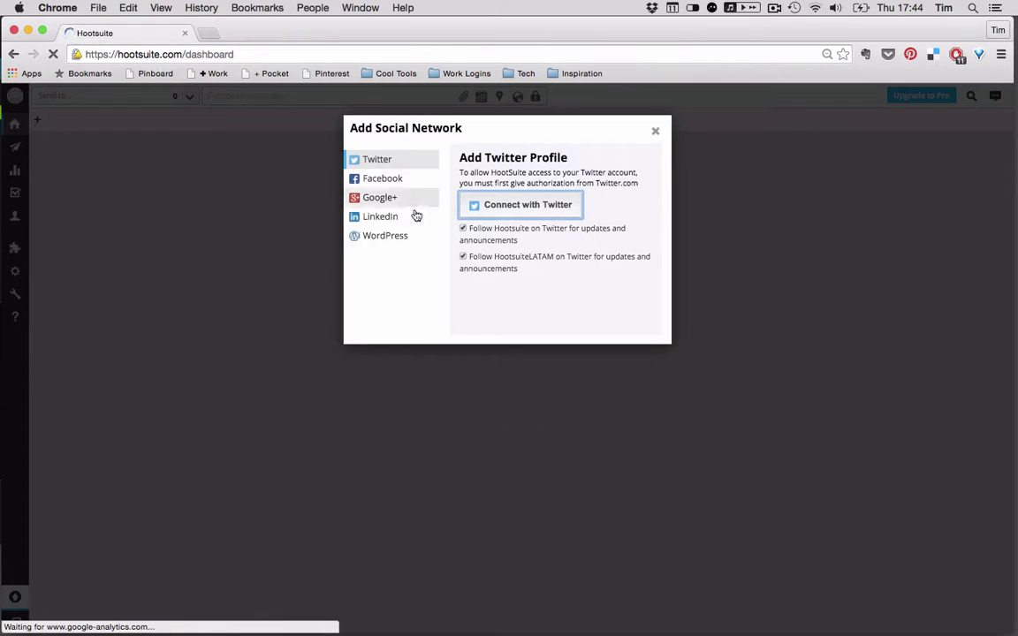
pyautogui.click(462, 229)
pyautogui.click(462, 256)
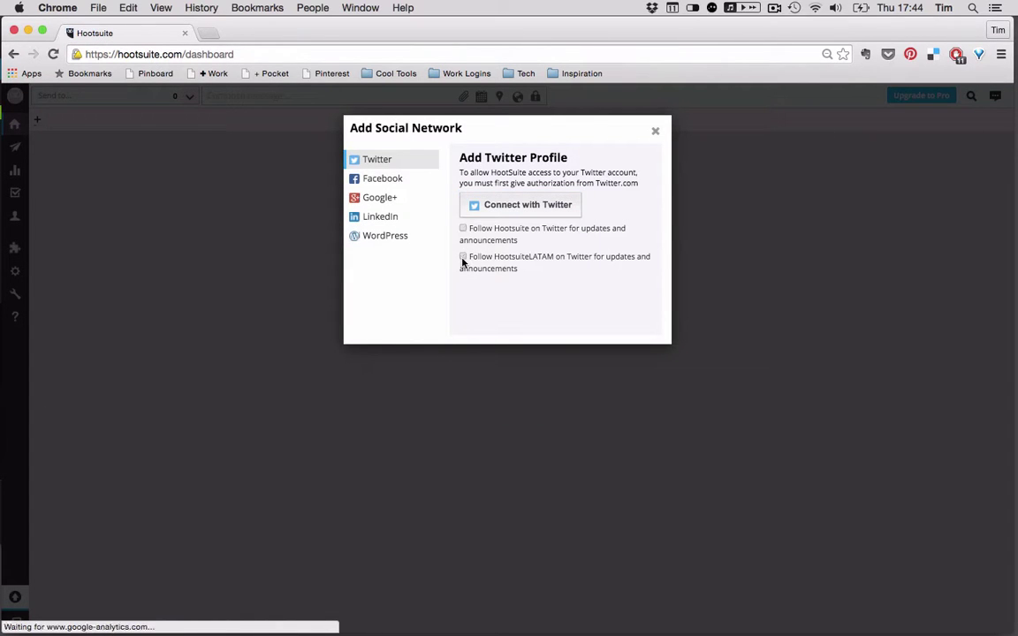
# - Connect the Twitter profile and authorize Hootsuite to use the account
pyautogui.click(508, 208)
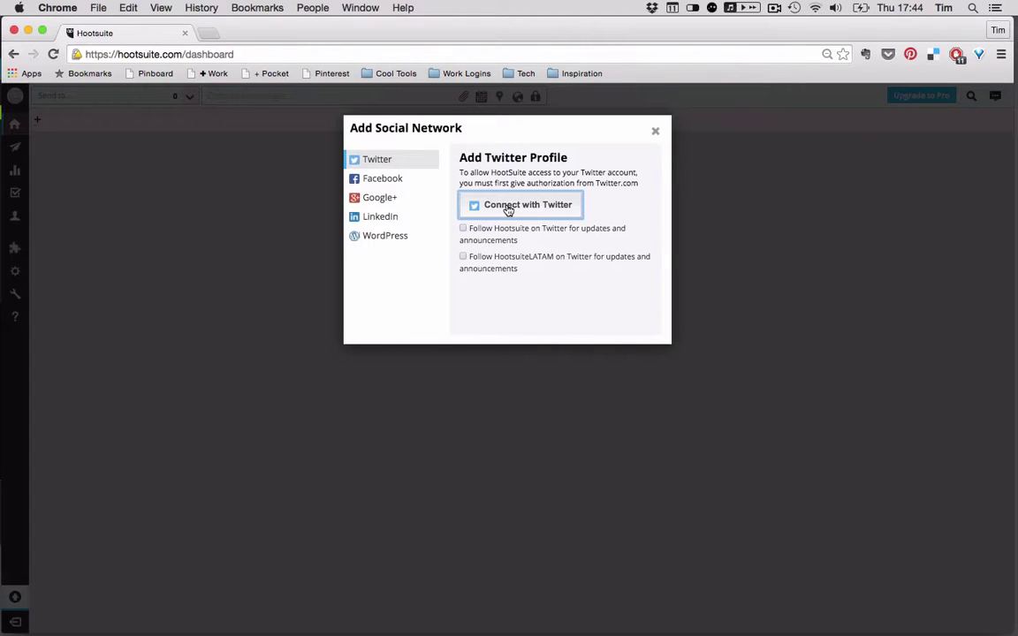
pyautogui.click(508, 208)
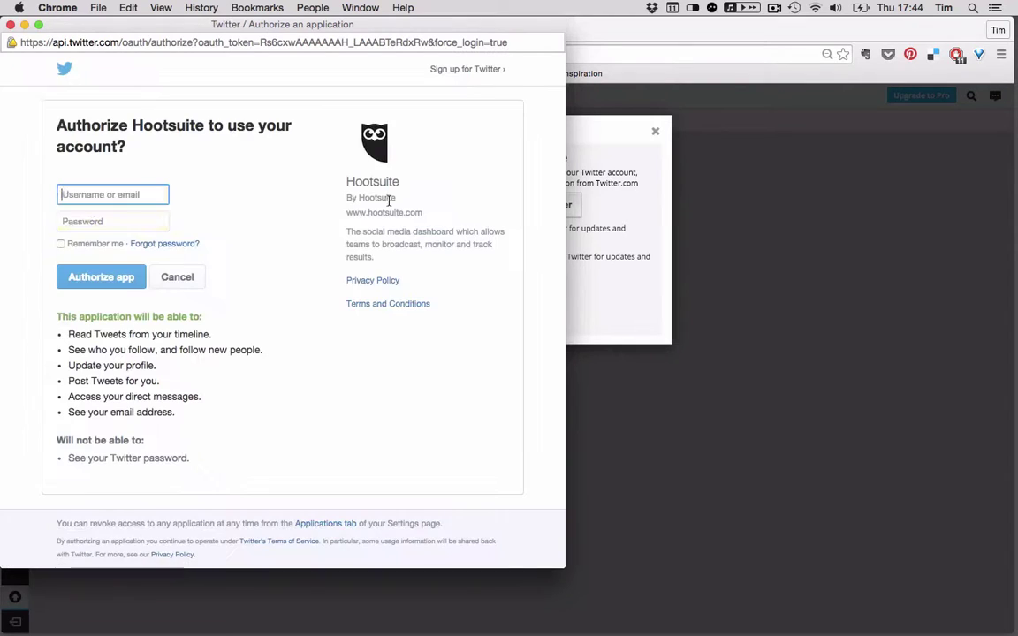
pyautogui.click(109, 284)
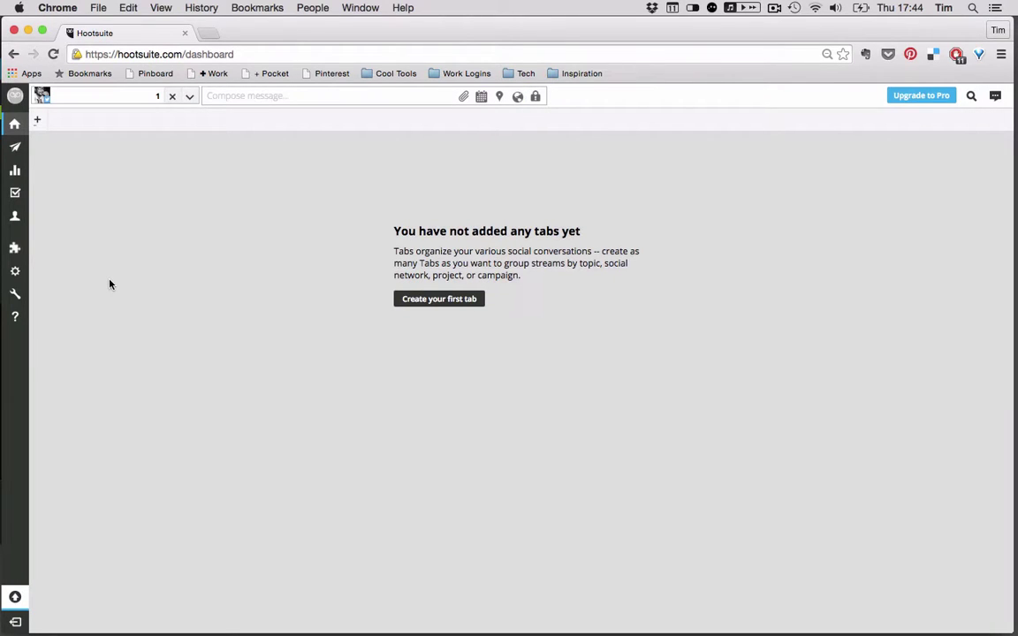
# - Create the first dashboard tab and name it "Home"
pyautogui.click(37, 120)
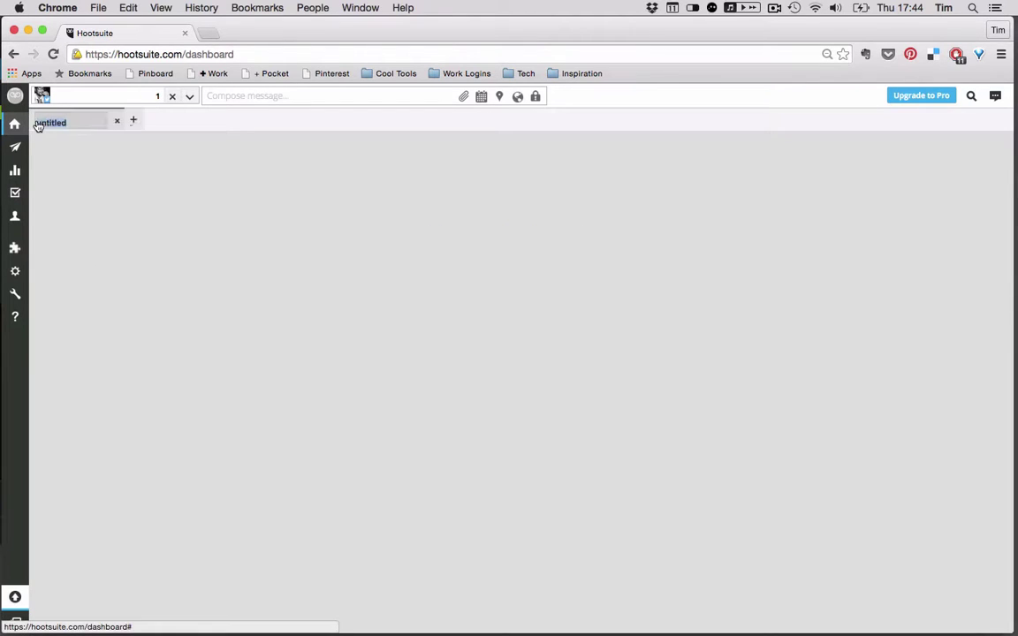
pyautogui.write('Home')
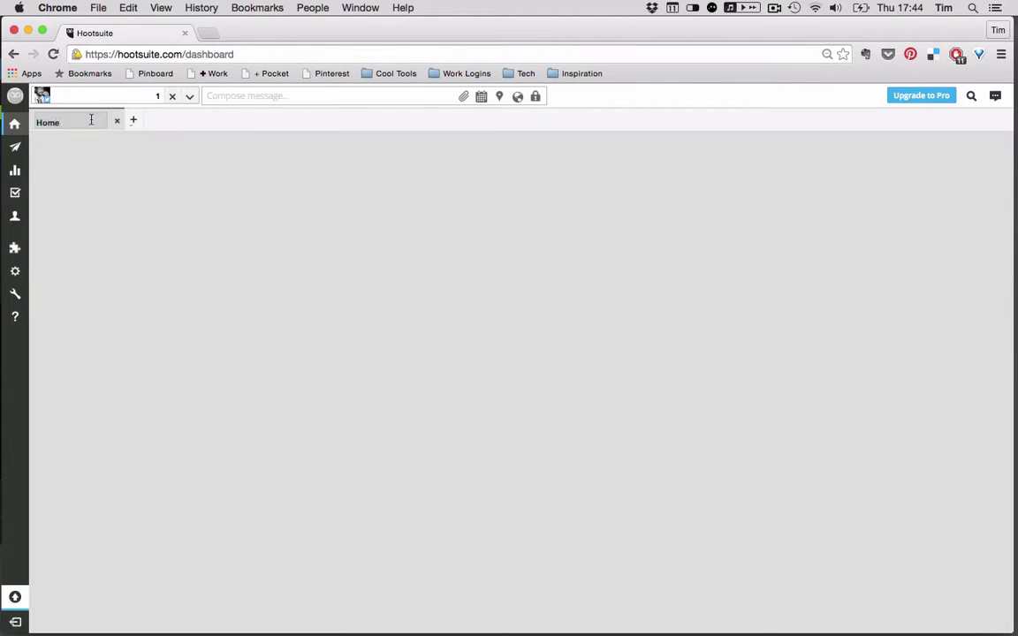
pyautogui.press('Return')
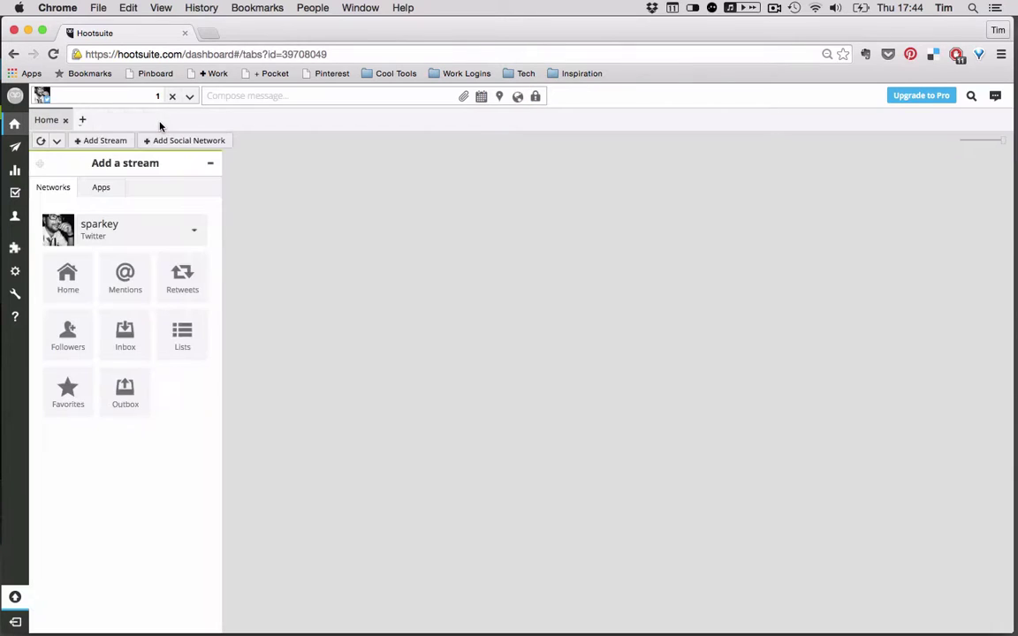
# - Add the Twitter Home, Mentions, Favorites and Followers streams to the Home tab and close the stream picker
pyautogui.click(68, 281)
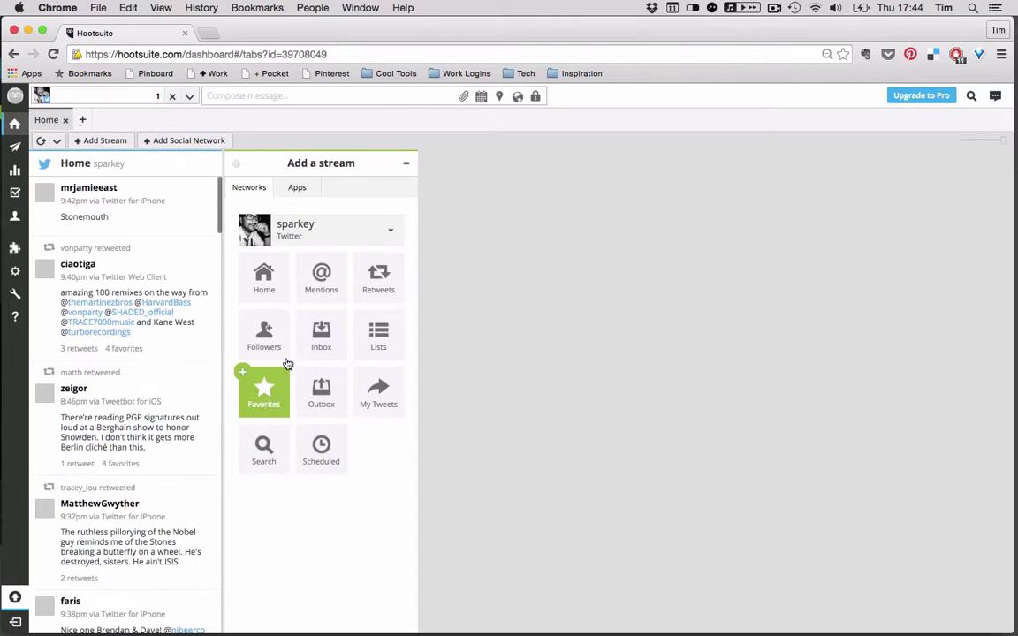
pyautogui.click(319, 297)
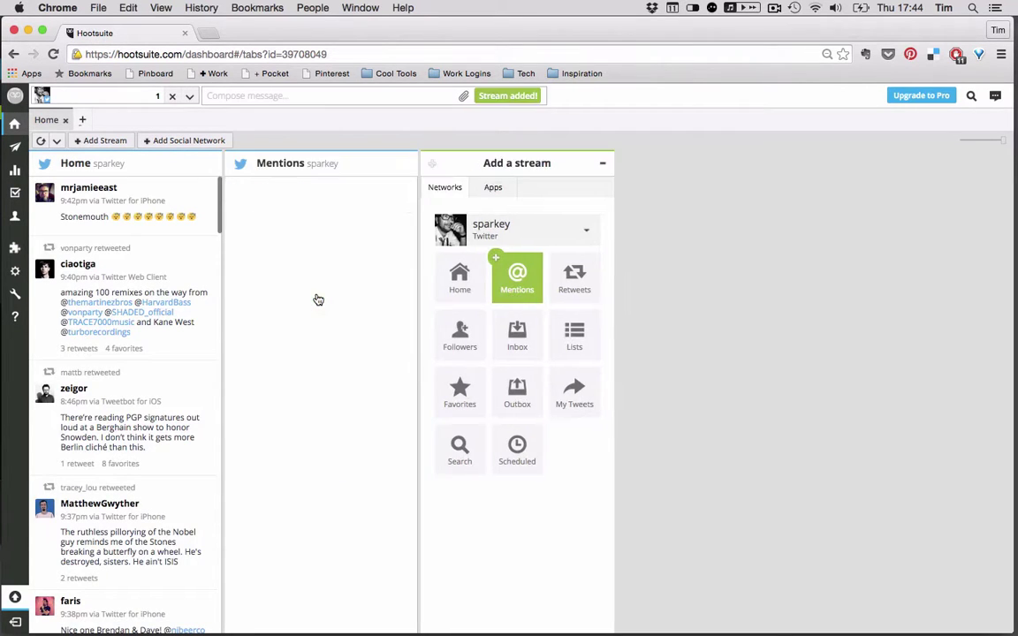
pyautogui.click(455, 402)
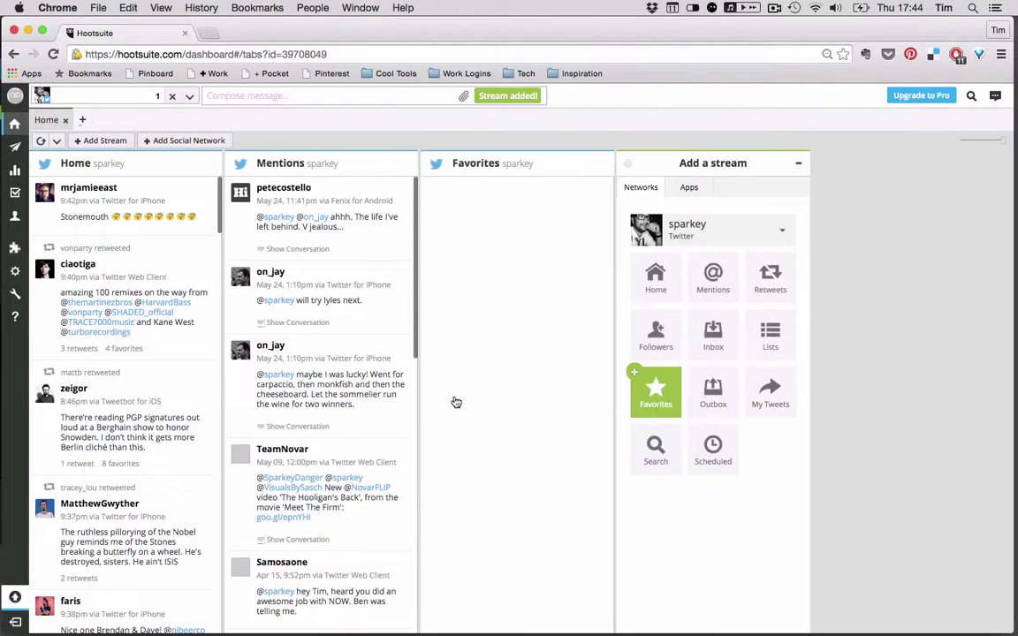
pyautogui.click(664, 337)
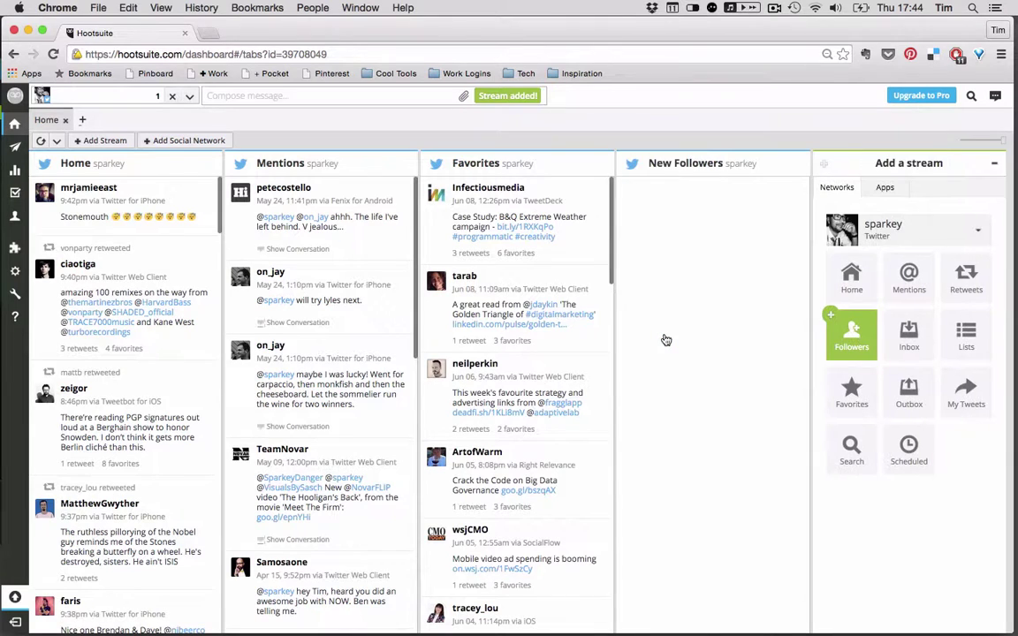
pyautogui.click(995, 166)
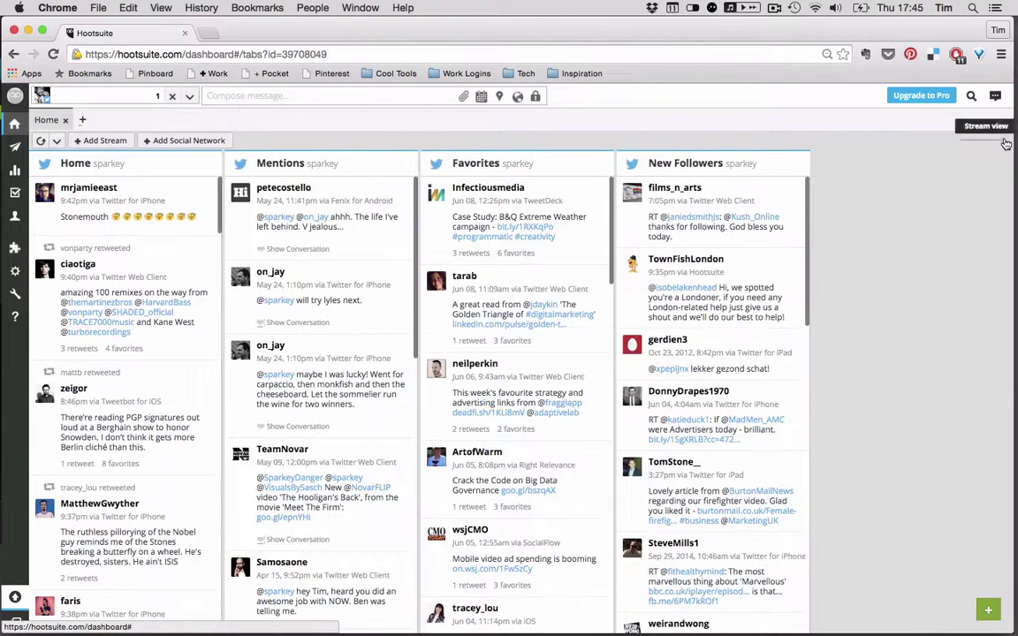
# - Widen the stream columns so four of them fill the dashboard, and look through the Favorites stream
pyautogui.click(1005, 143)
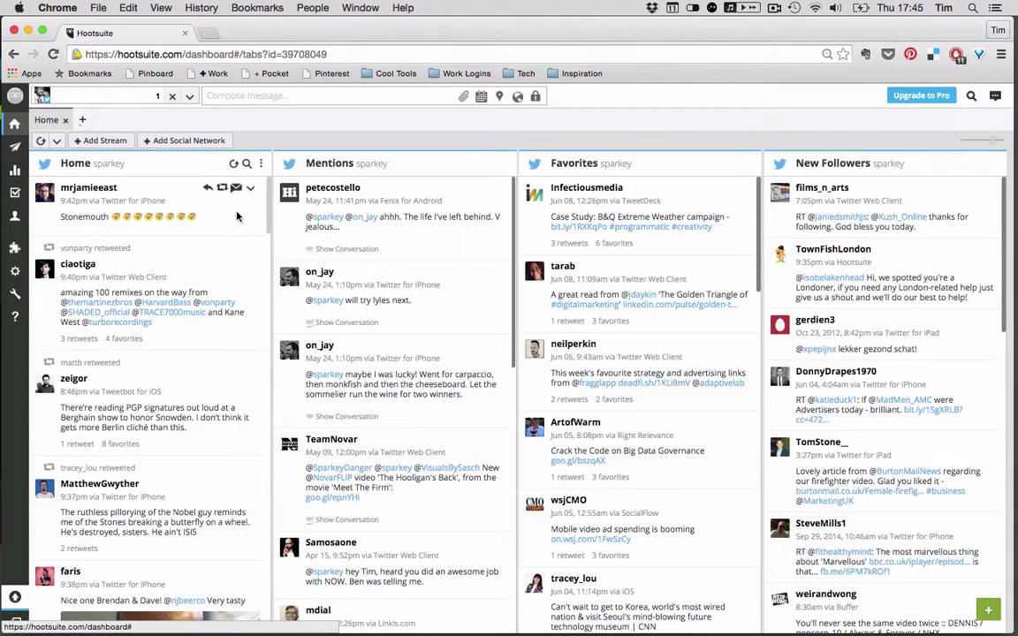
pyautogui.scroll(-5, 621, 545)
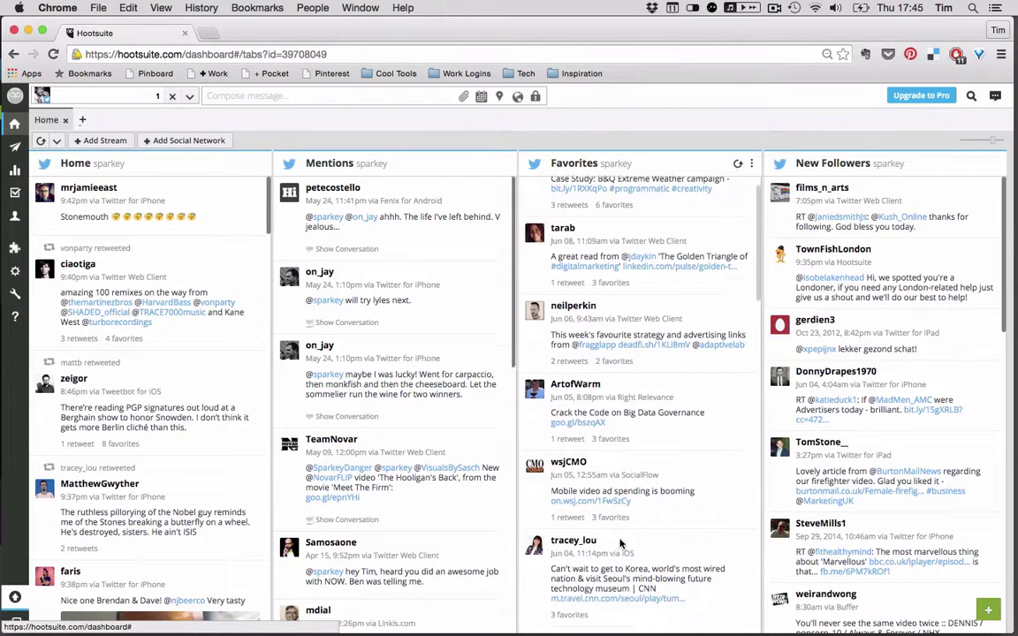
pyautogui.scroll(-12, 621, 459)
pyautogui.scroll(15, 622, 459)
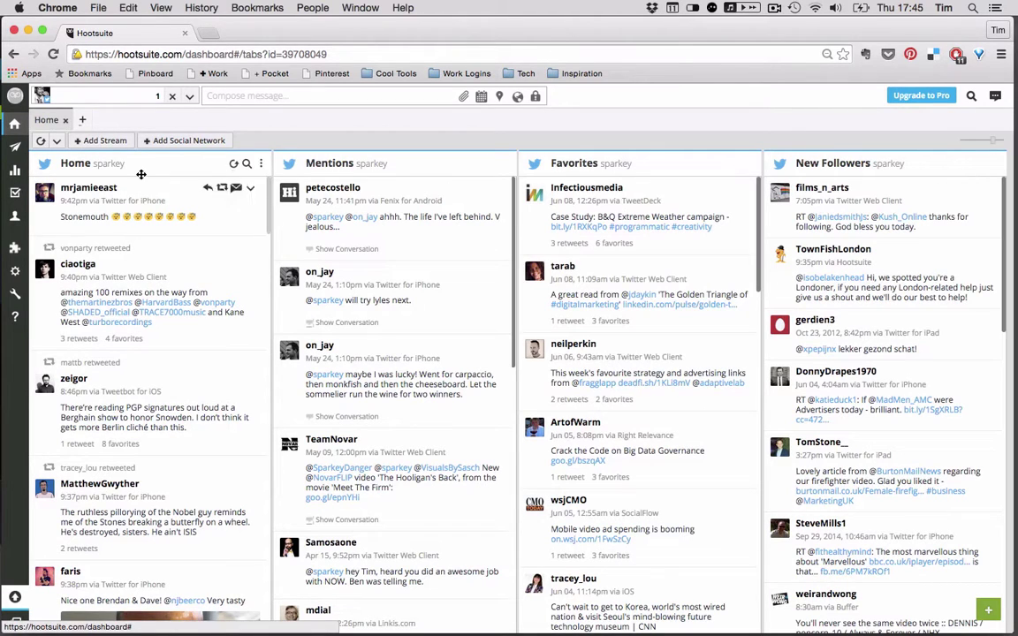
# - Create a second dashboard tab named "Unilever"
pyautogui.click(82, 121)
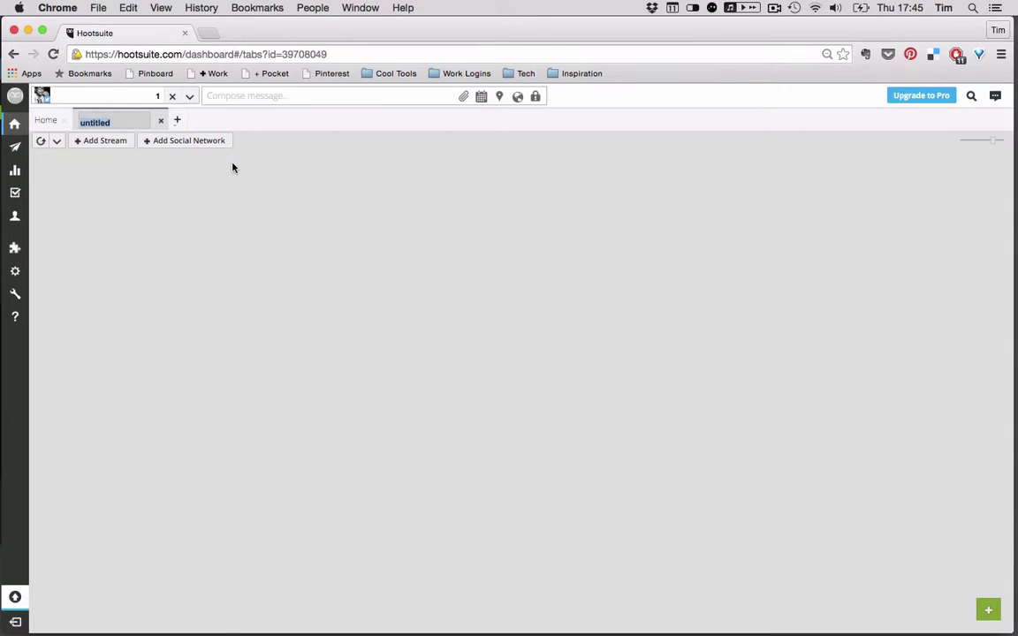
pyautogui.write('Unil')
pyautogui.press('Return')
# - Add a Twitter search stream for "ben jerry" to the Unilever tab
pyautogui.click(108, 147)
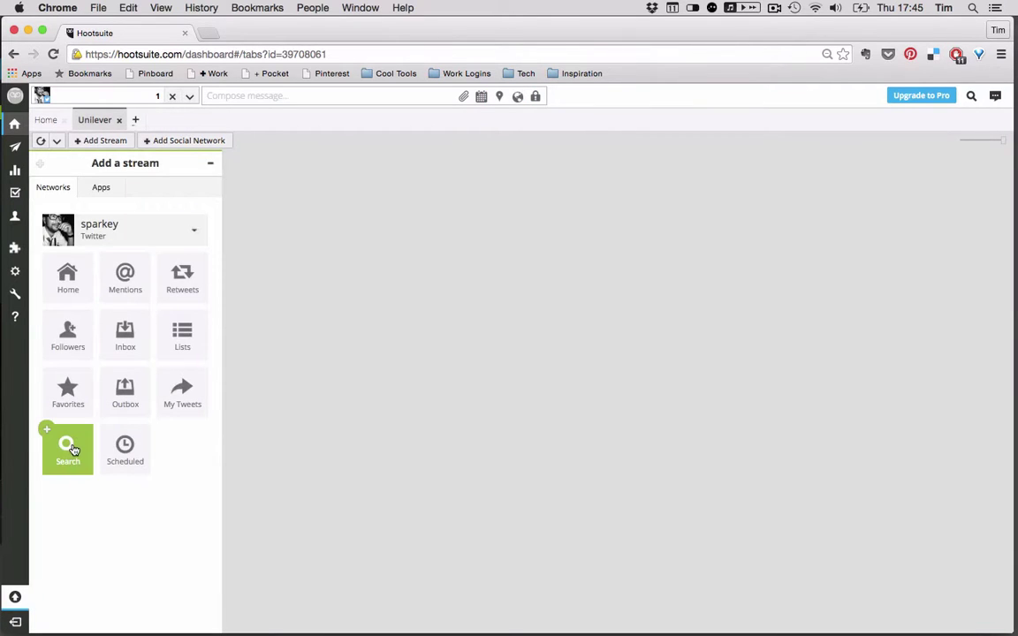
pyautogui.click(71, 449)
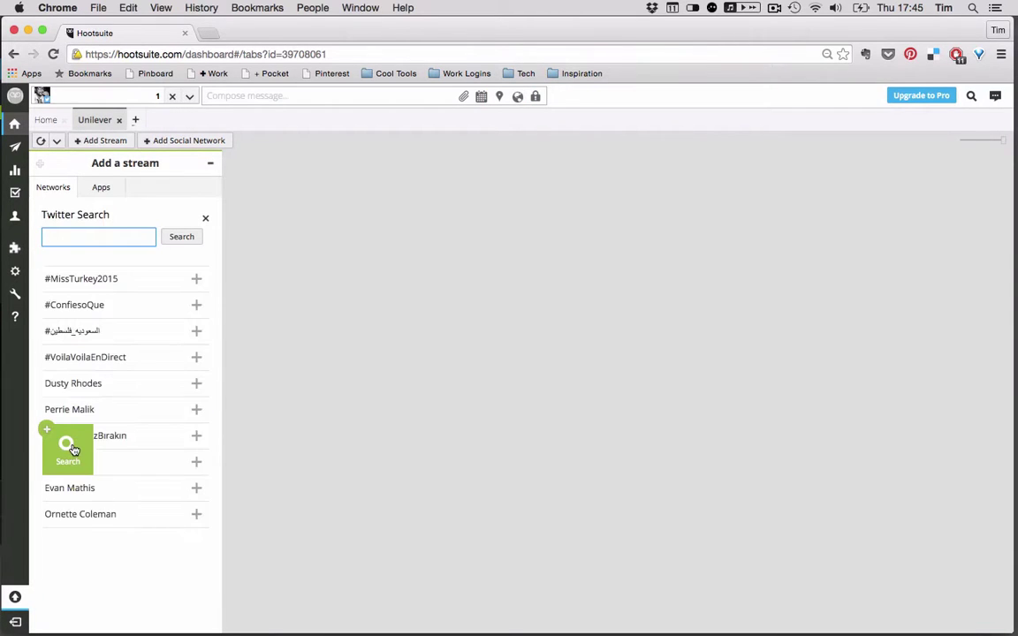
pyautogui.write('ben jerry')
pyautogui.click(185, 236)
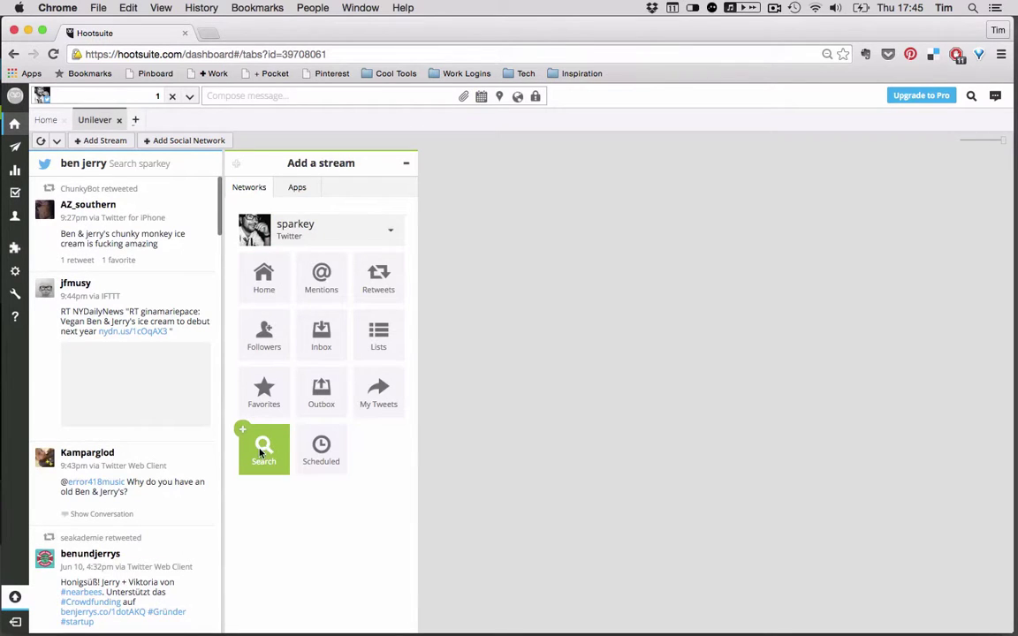
pyautogui.click(261, 453)
pyautogui.write('@dove')
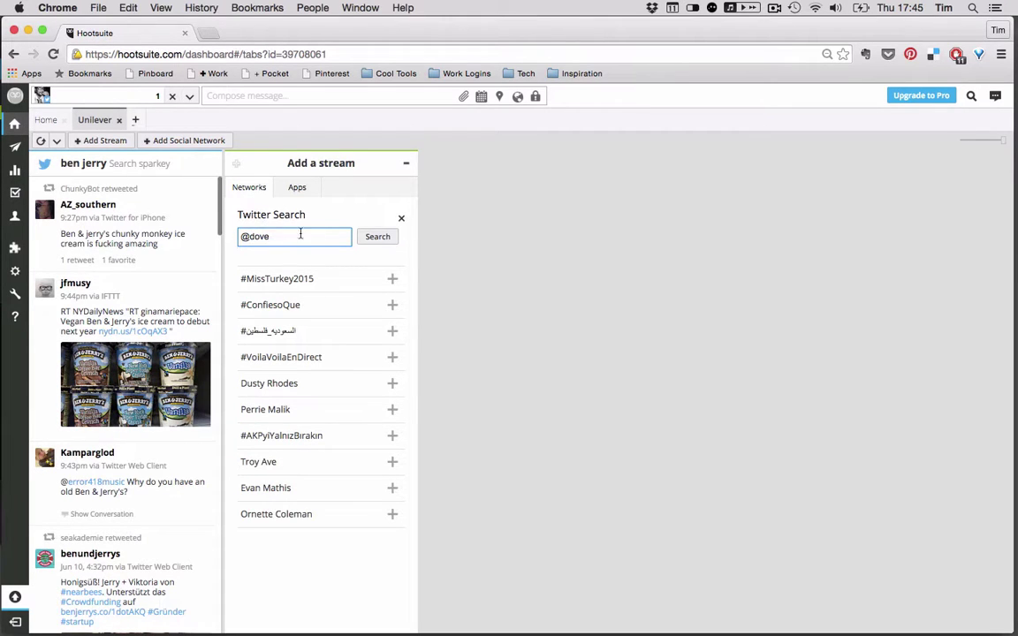
pyautogui.click(375, 236)
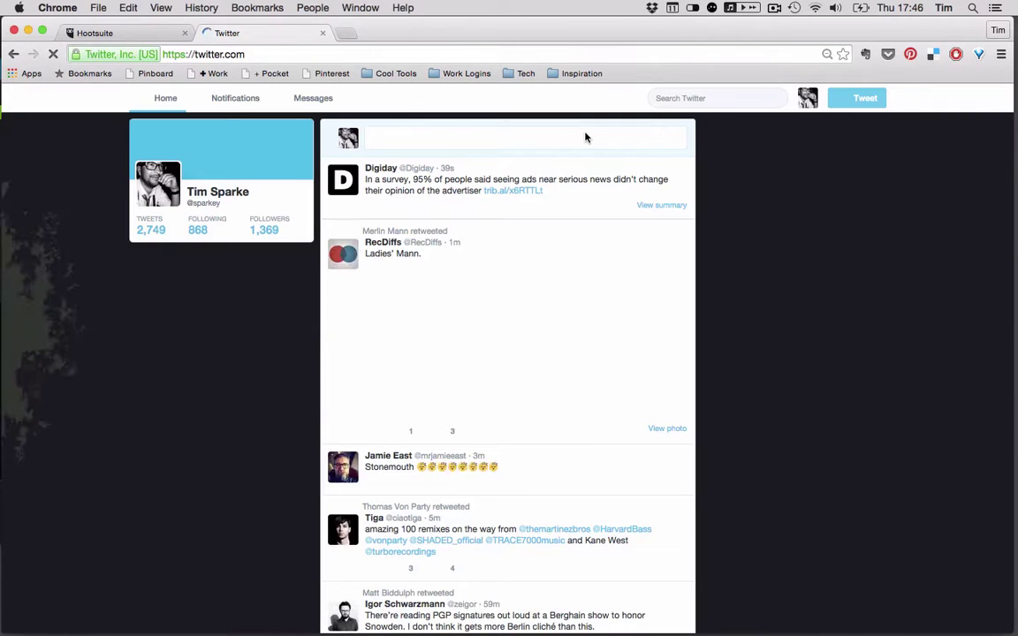
# - Search the Twitter website for "dove"
pyautogui.click(685, 98)
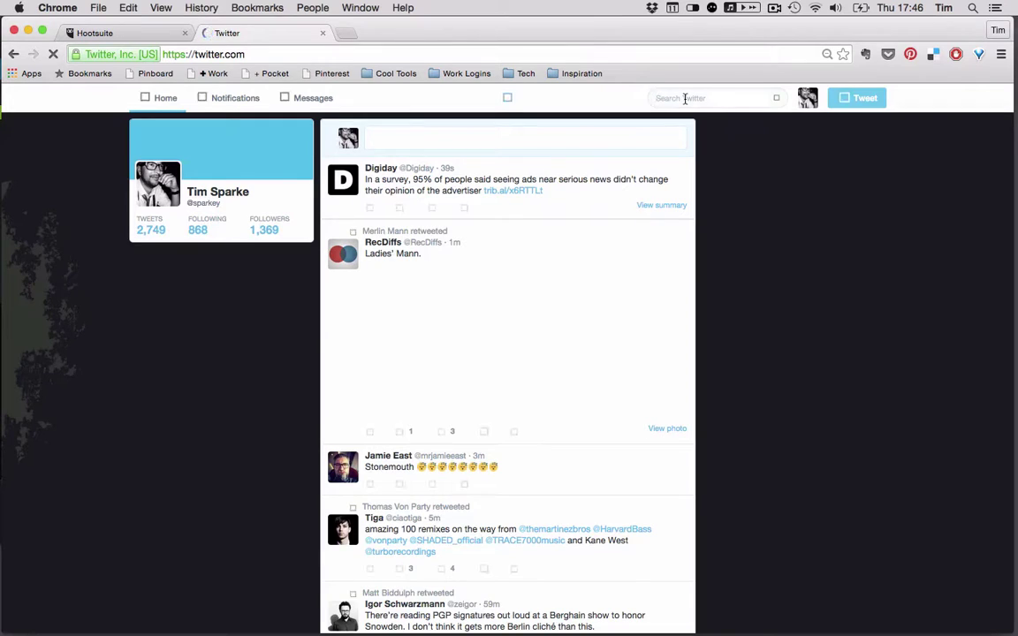
pyautogui.write('dove')
pyautogui.click(777, 100)
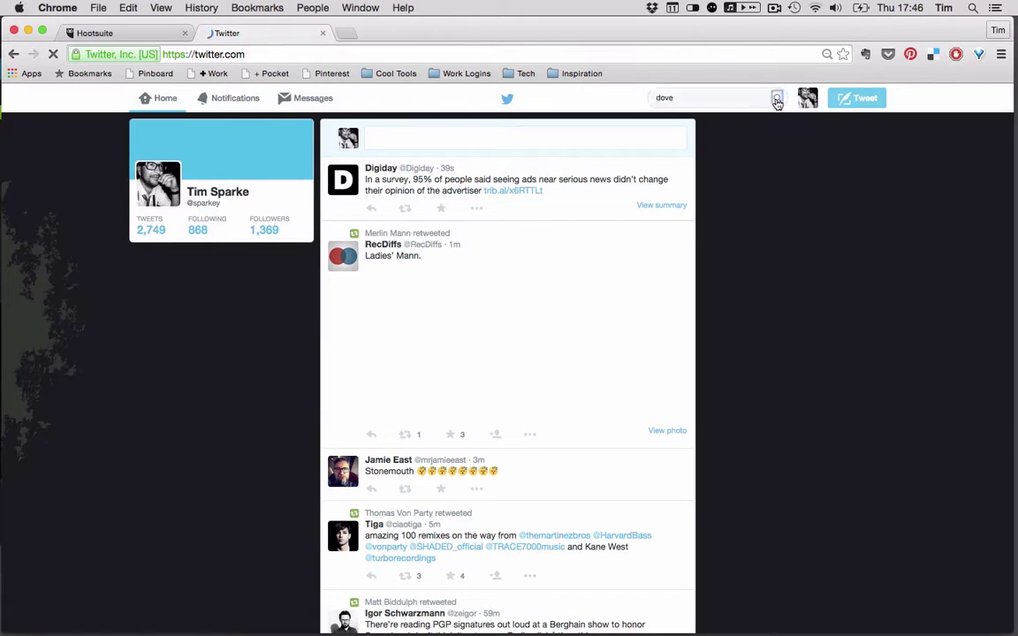
pyautogui.click(139, 35)
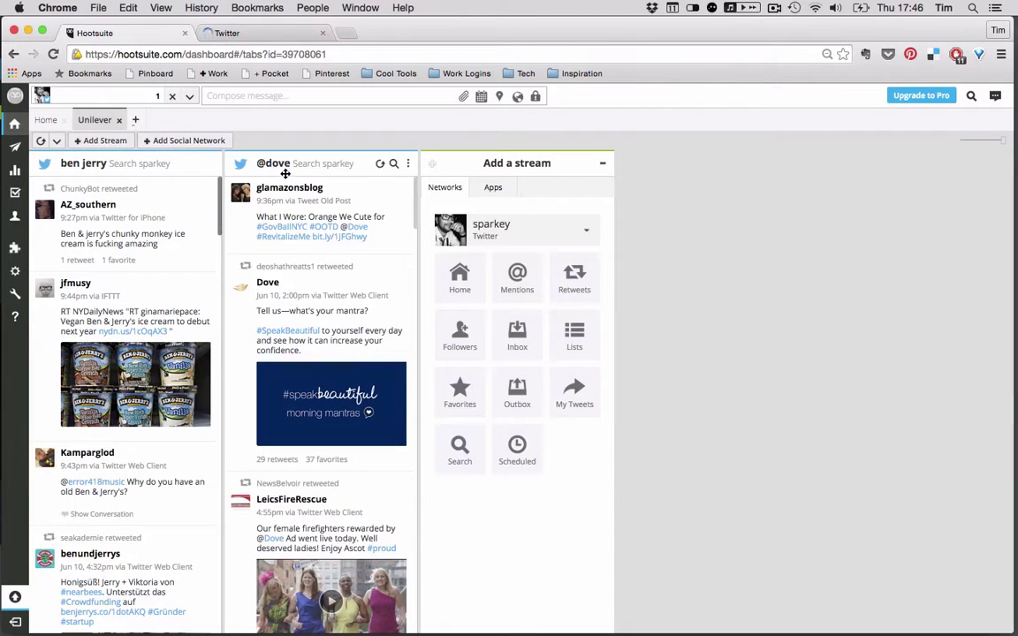
pyautogui.scroll(-3, 123, 400)
pyautogui.scroll(3, 123, 402)
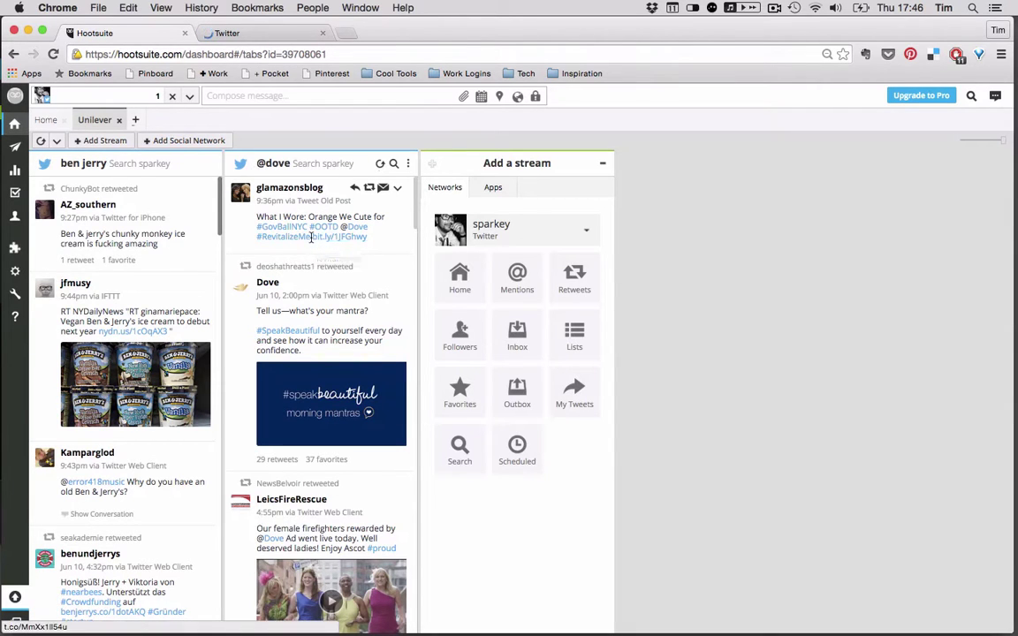
pyautogui.moveTo(311, 237); pyautogui.dragTo(258, 239)
pyautogui.press('super+c')
pyautogui.click(459, 449)
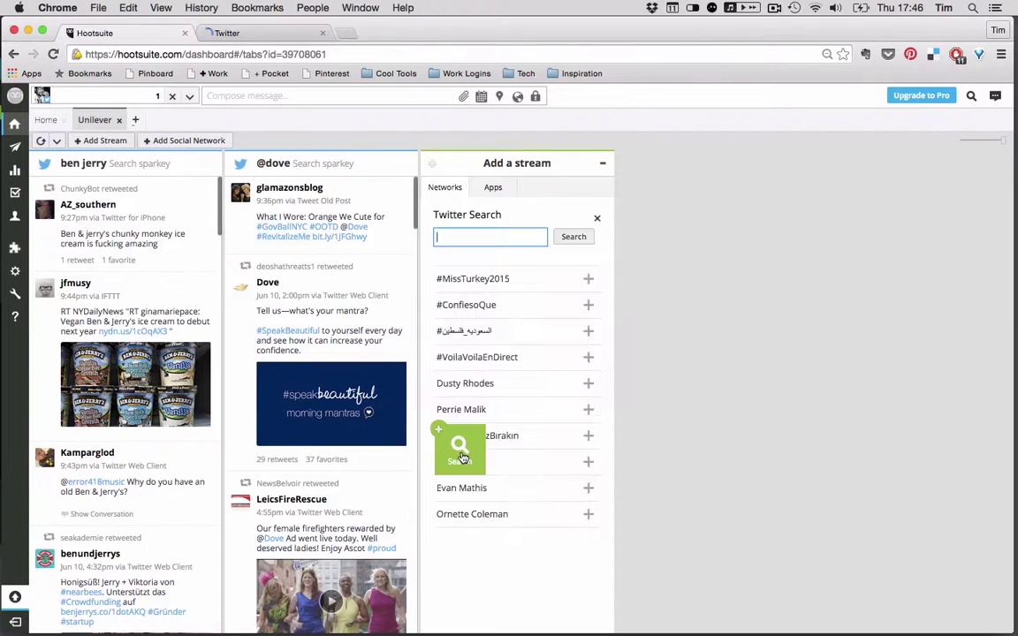
pyautogui.press('super+v')
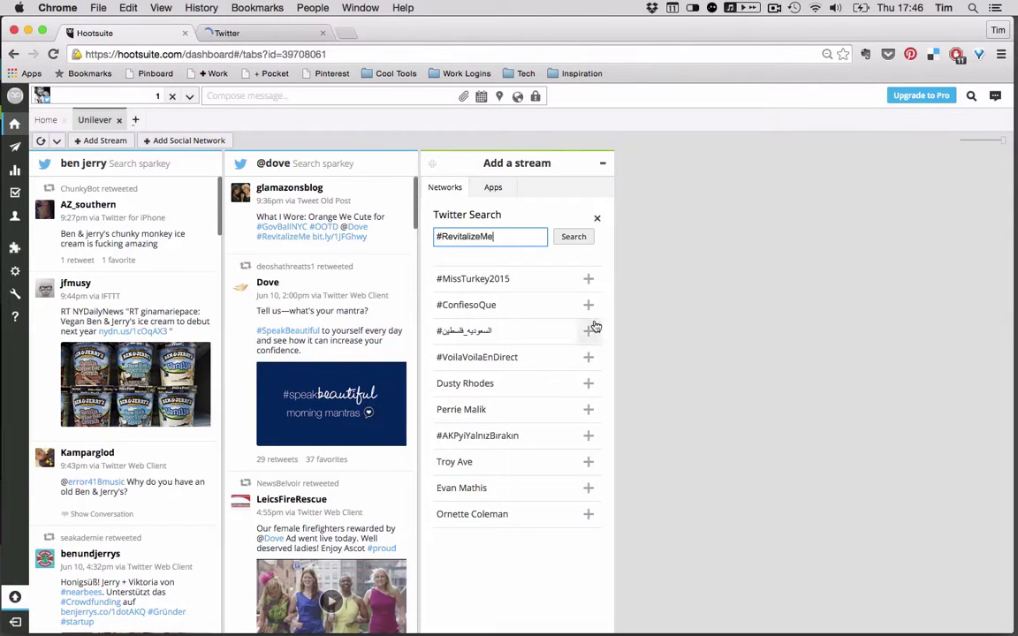
pyautogui.click(573, 236)
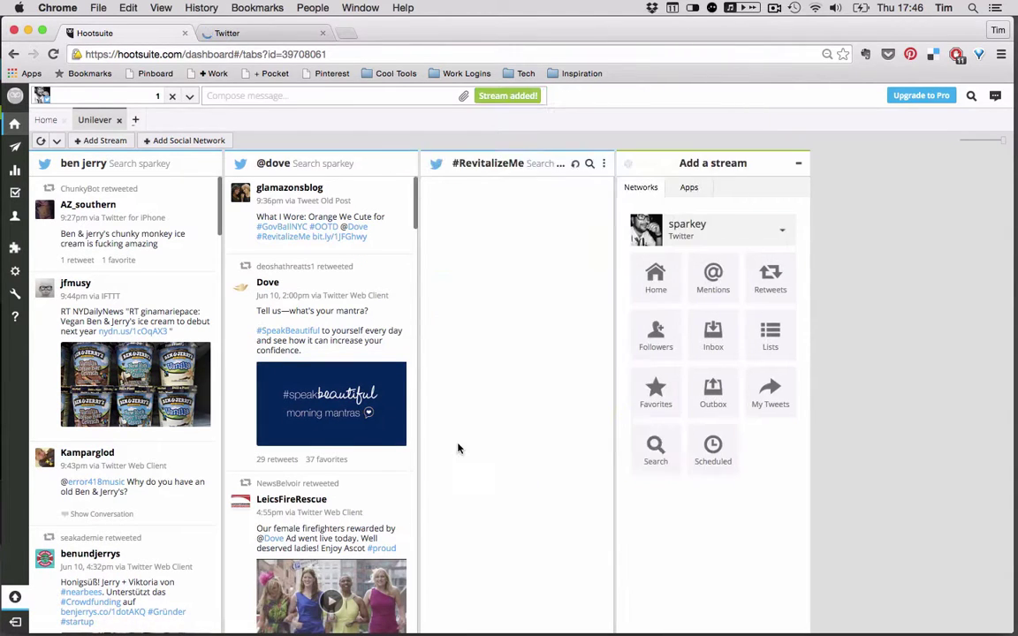
# - Add a Twitter search stream for "#speakbeautiful" to the Unilever tab and close the inline stream-adding area
pyautogui.click(651, 455)
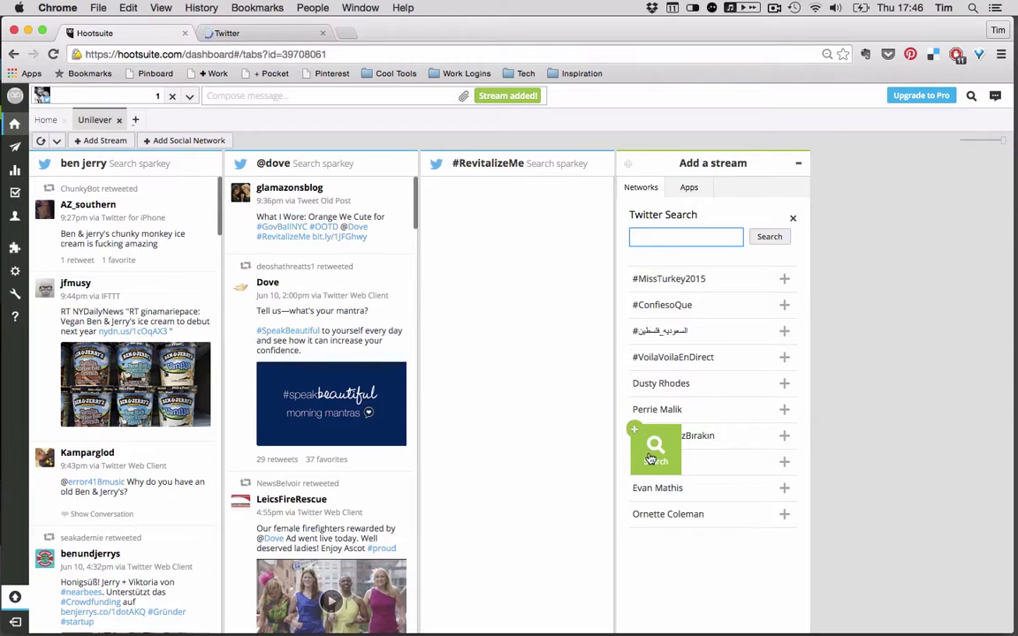
pyautogui.write('#speakbeautiful')
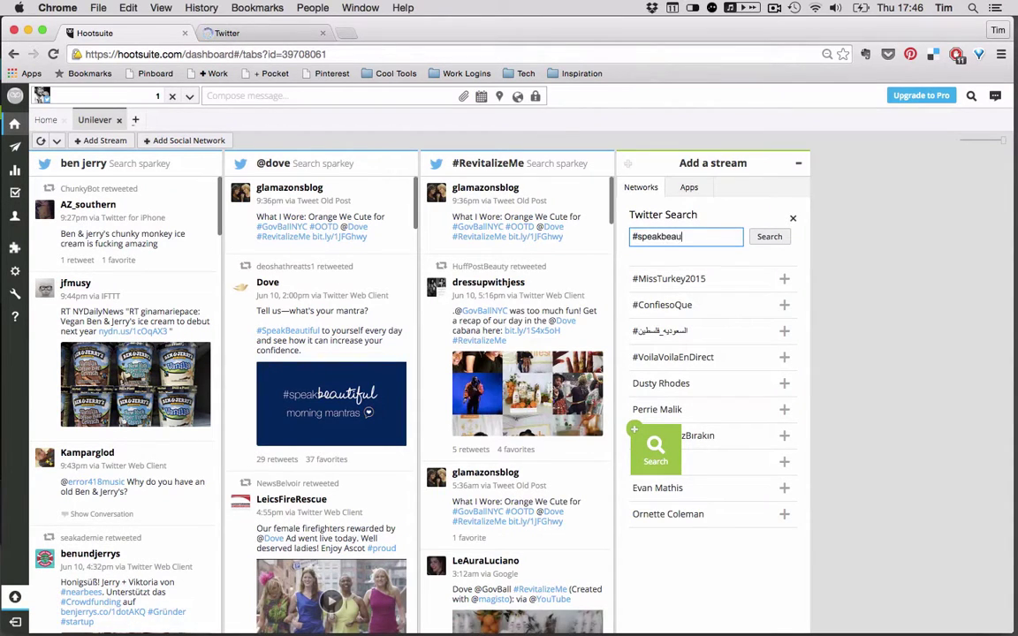
pyautogui.click(770, 236)
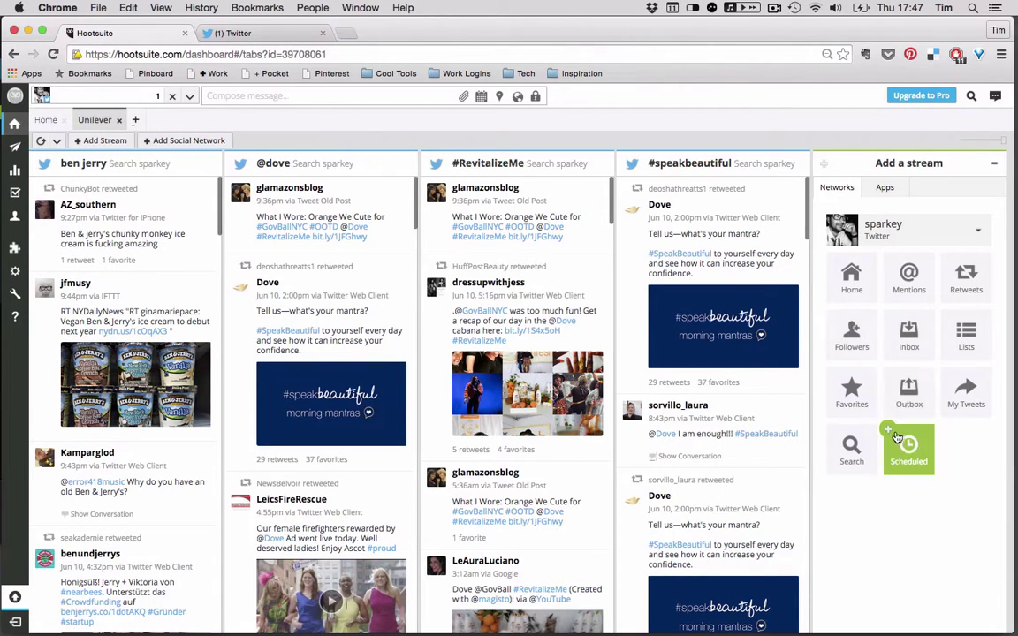
pyautogui.click(851, 448)
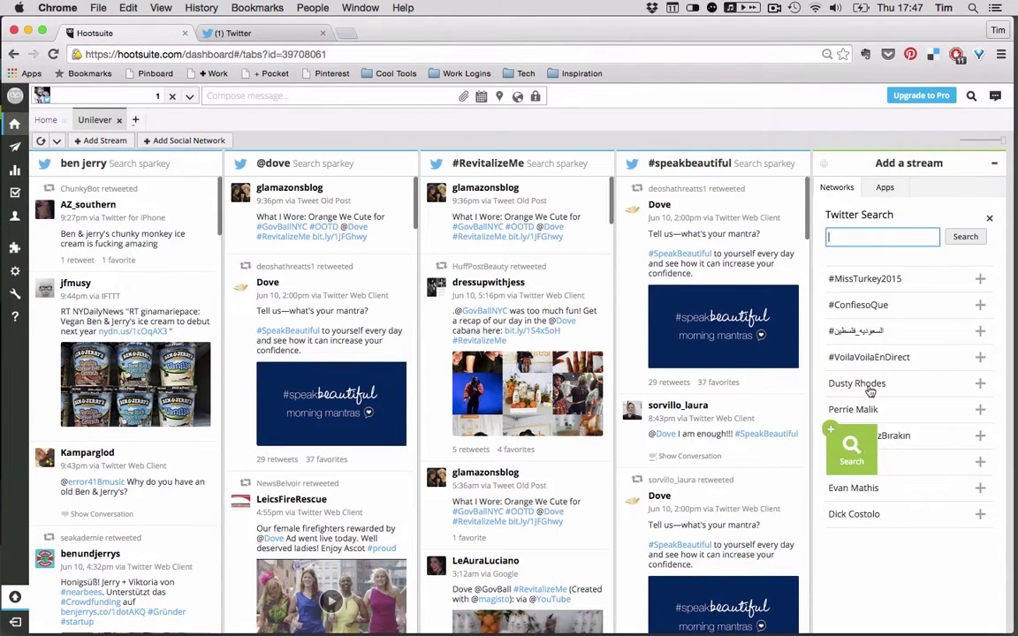
pyautogui.click(995, 166)
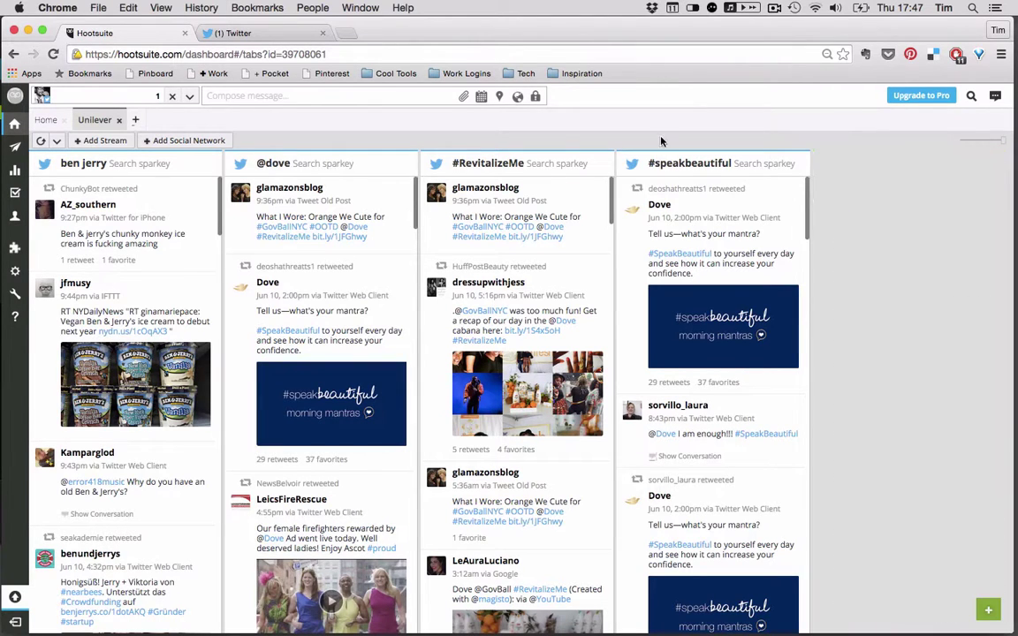
# - Start a new Twitter search stream for the sparkey profile and display the example search queries
pyautogui.click(107, 141)
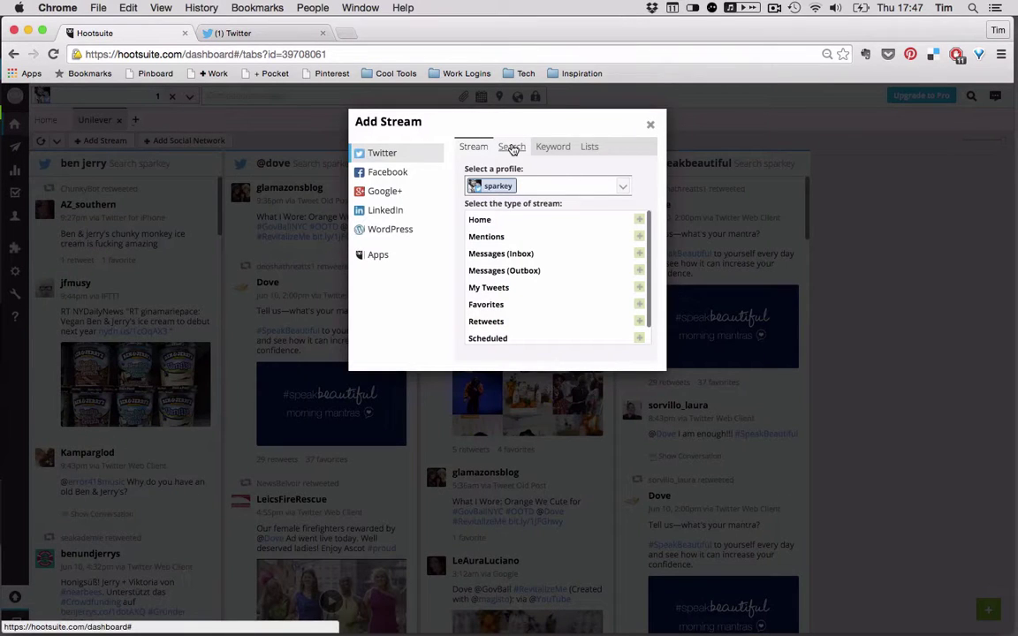
pyautogui.click(513, 148)
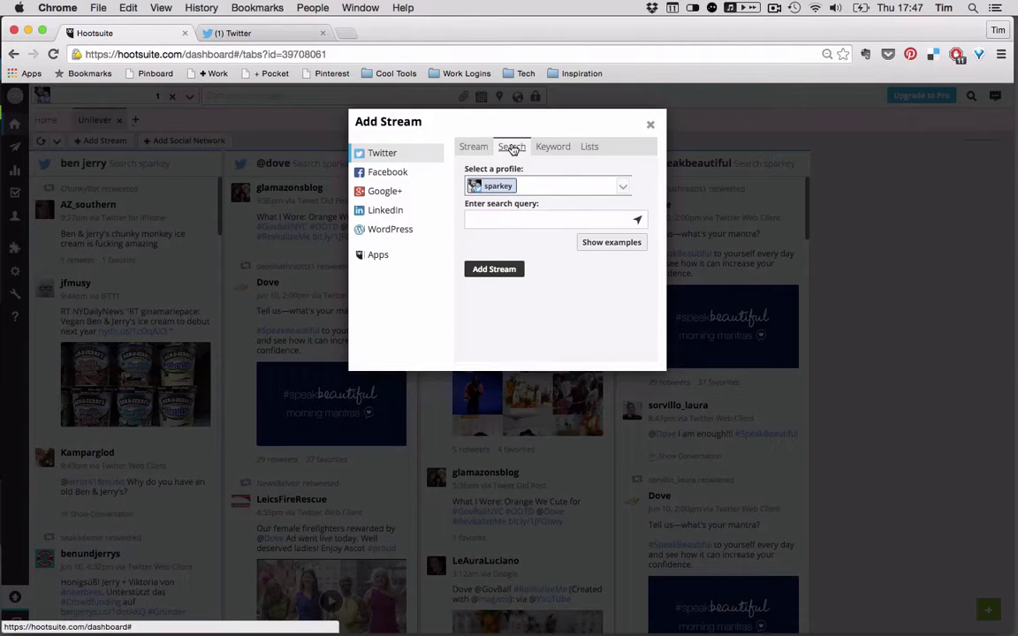
pyautogui.click(609, 247)
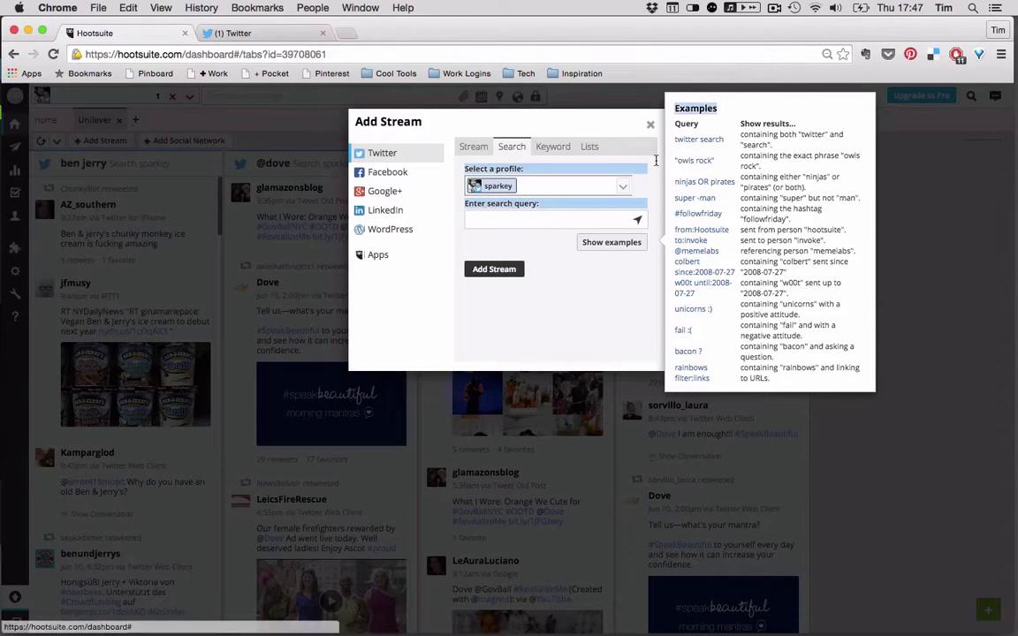
pyautogui.moveTo(600, 146); pyautogui.dragTo(656, 160)
pyautogui.click(614, 243)
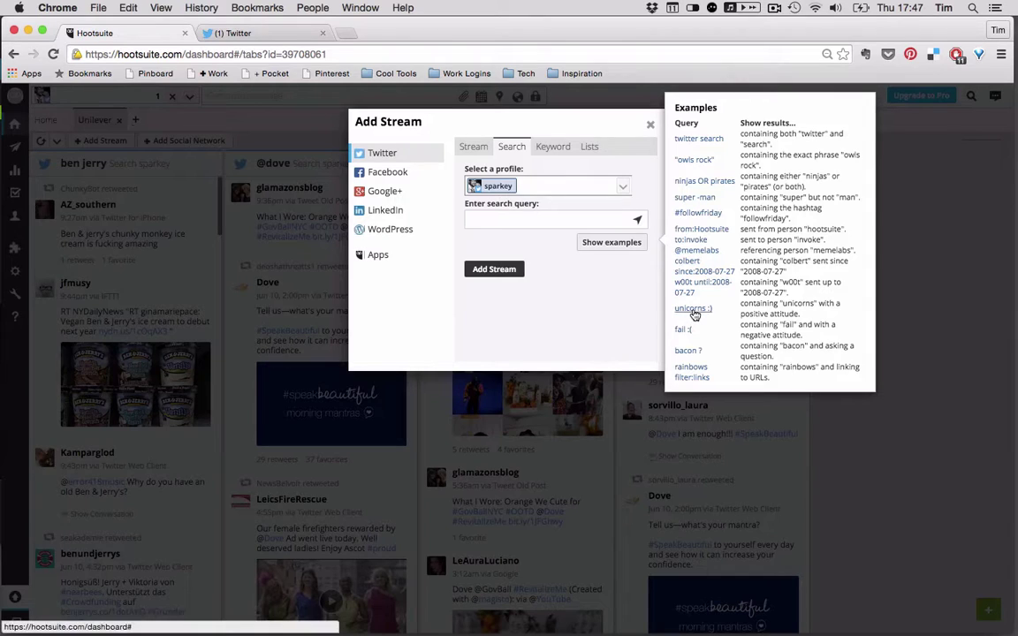
# - Add the search stream with the positive-attitude query "dove :)" and look through its posts
pyautogui.click(568, 216)
pyautogui.write('dove')
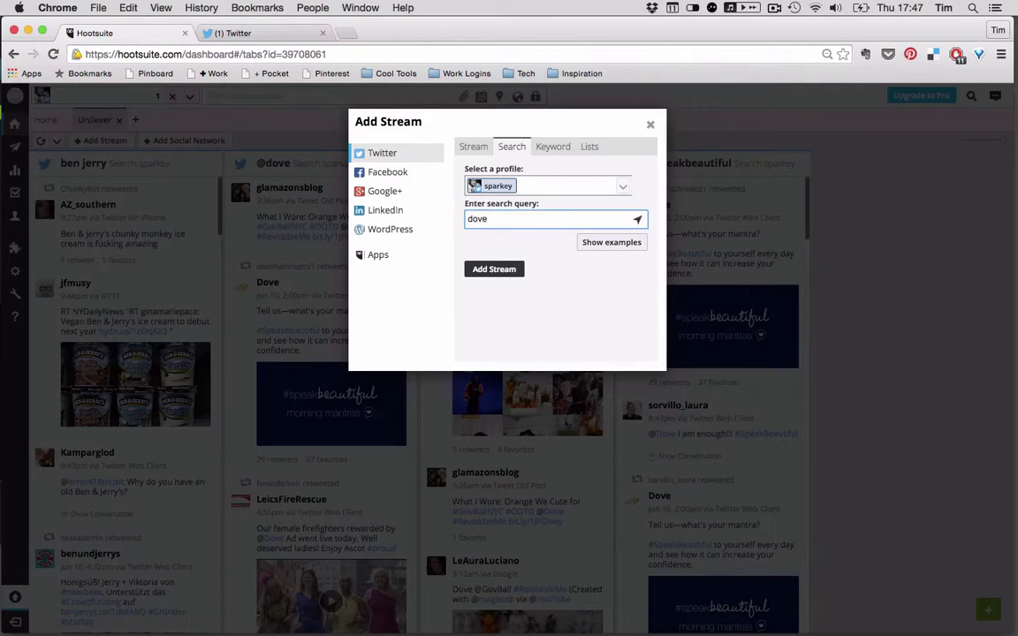
pyautogui.write(' :0')
pyautogui.press('BackSpace')
pyautogui.write(')')
pyautogui.press('Return')
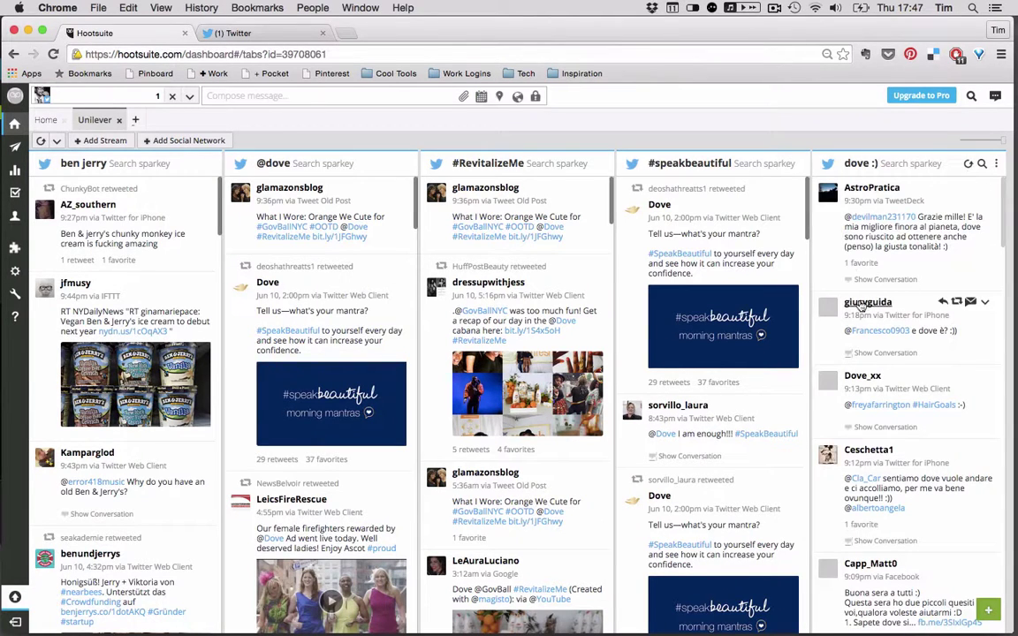
pyautogui.scroll(-2, 868, 370)
pyautogui.scroll(-5, 871, 371)
pyautogui.scroll(-5, 871, 371)
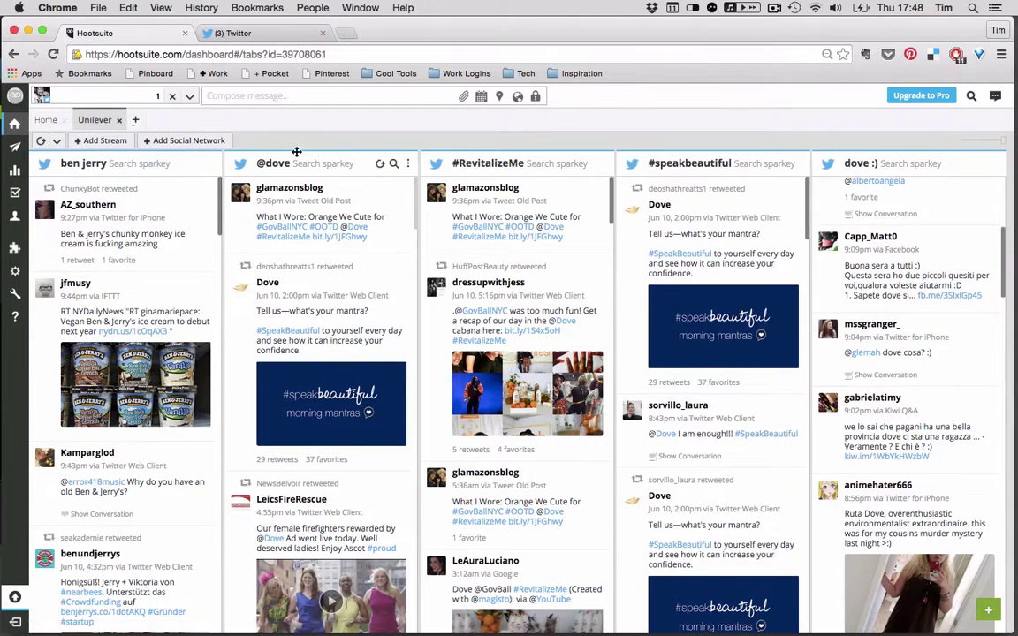
pyautogui.click(109, 142)
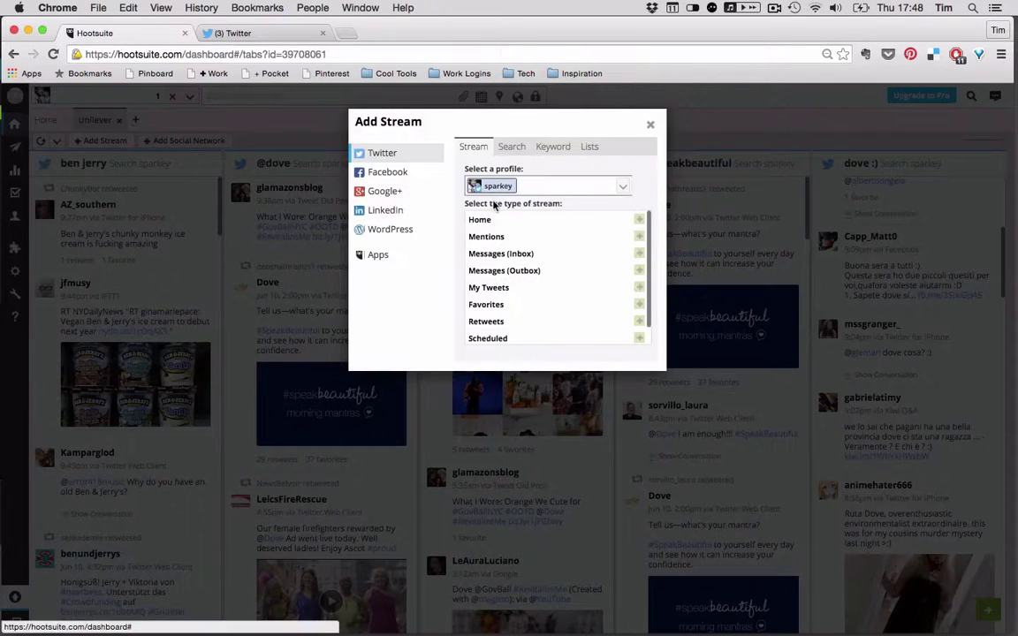
pyautogui.click(514, 148)
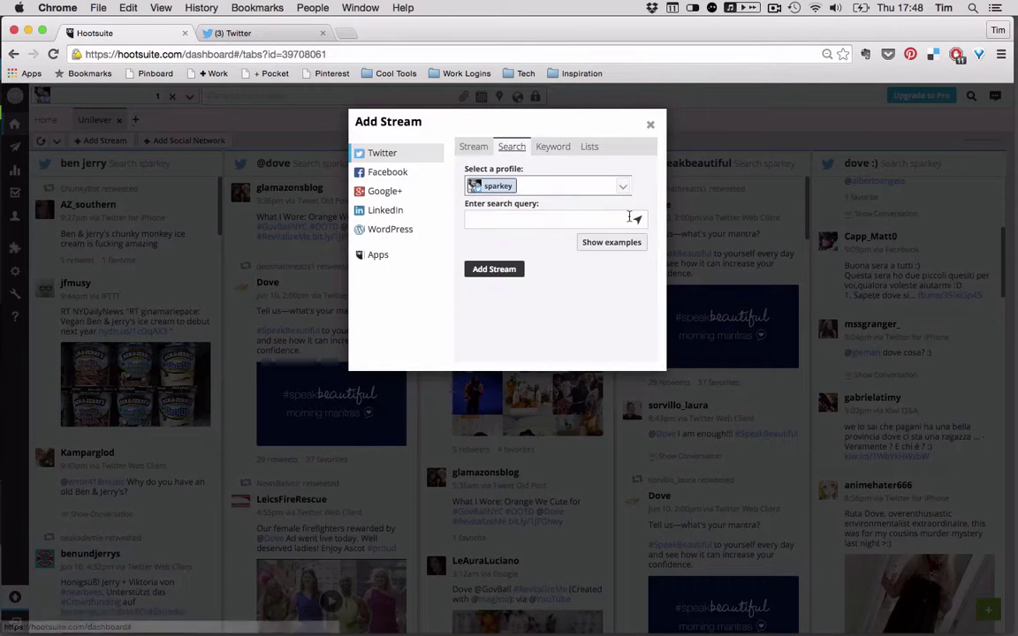
pyautogui.click(559, 218)
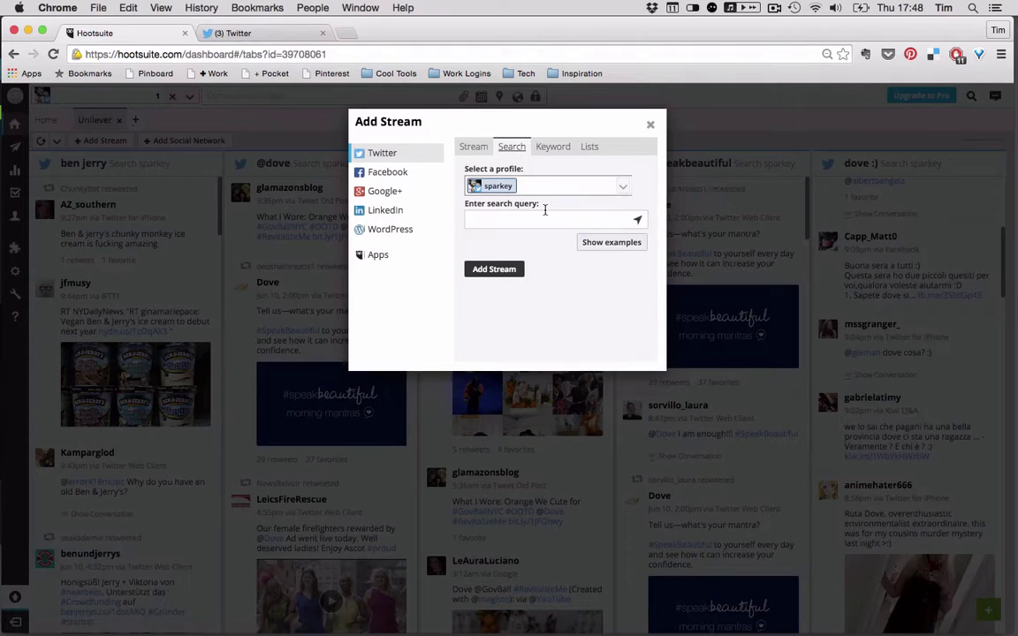
pyautogui.write('@dove')
pyautogui.click(637, 221)
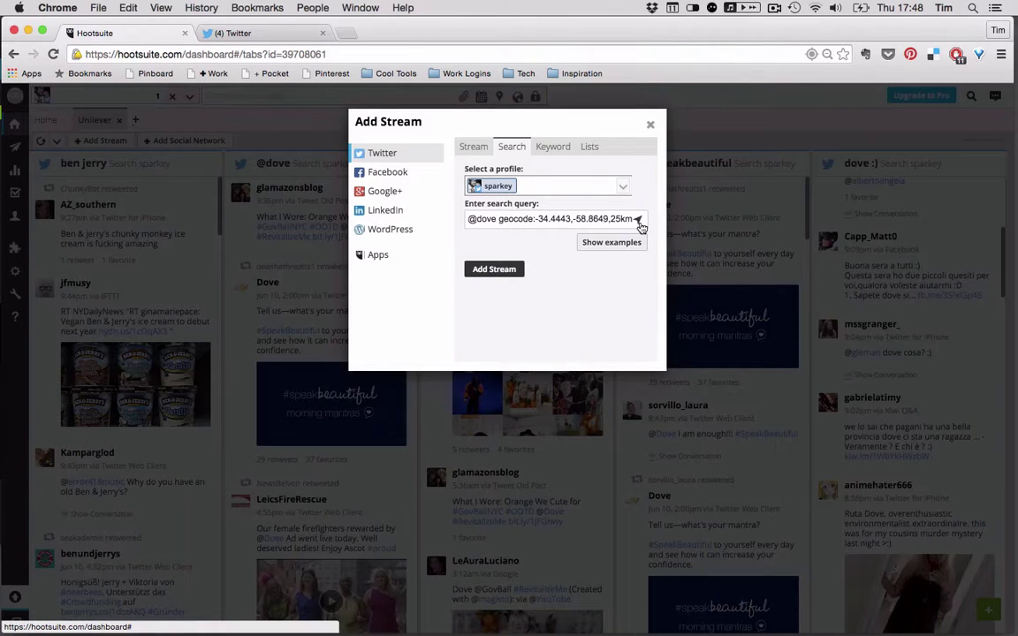
pyautogui.click(485, 272)
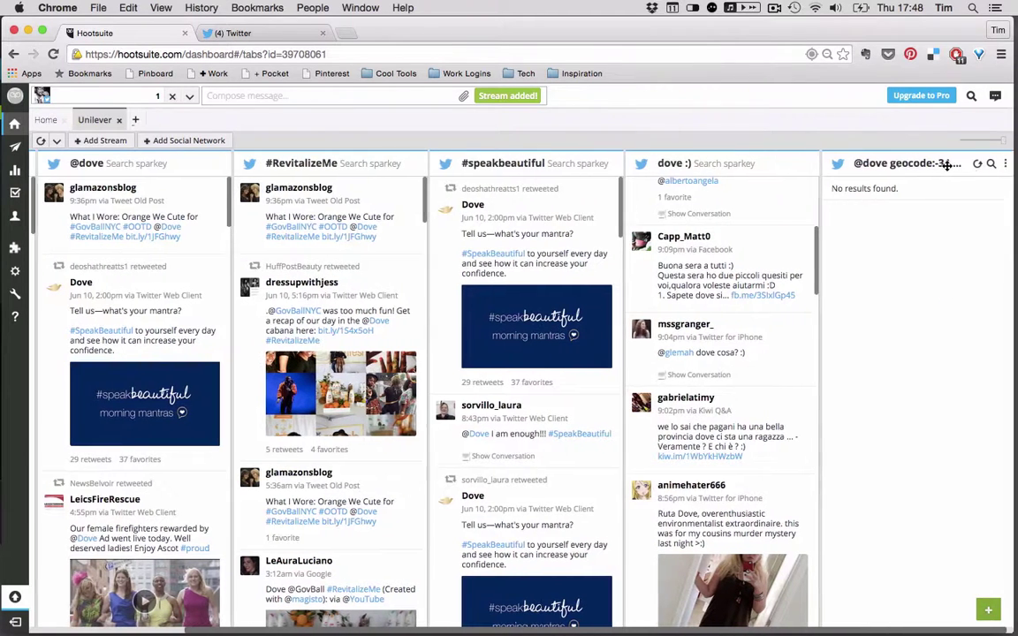
pyautogui.click(1004, 166)
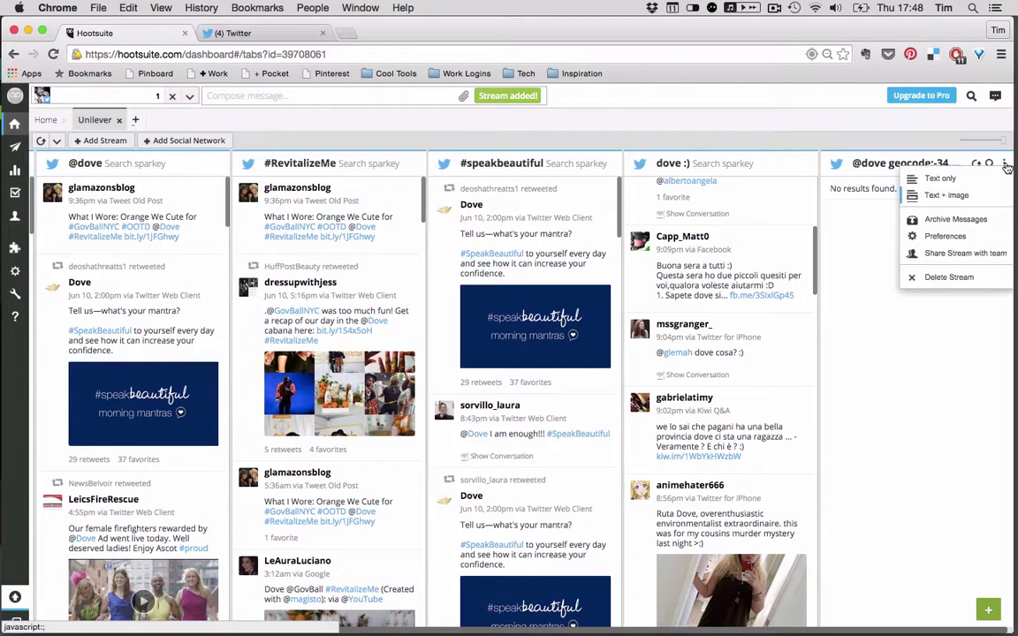
pyautogui.click(949, 237)
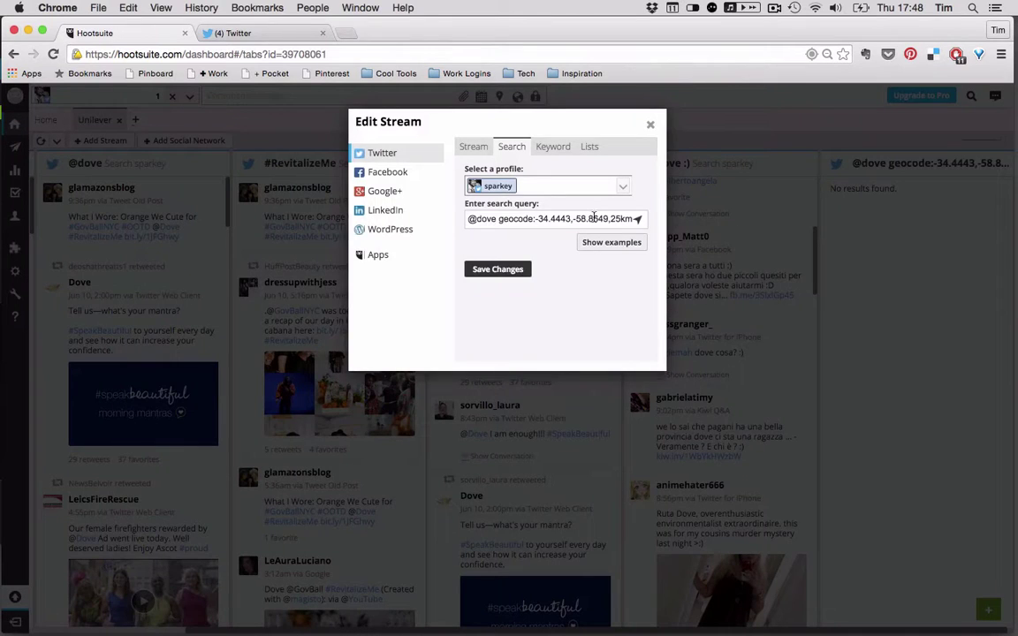
pyautogui.click(615, 219)
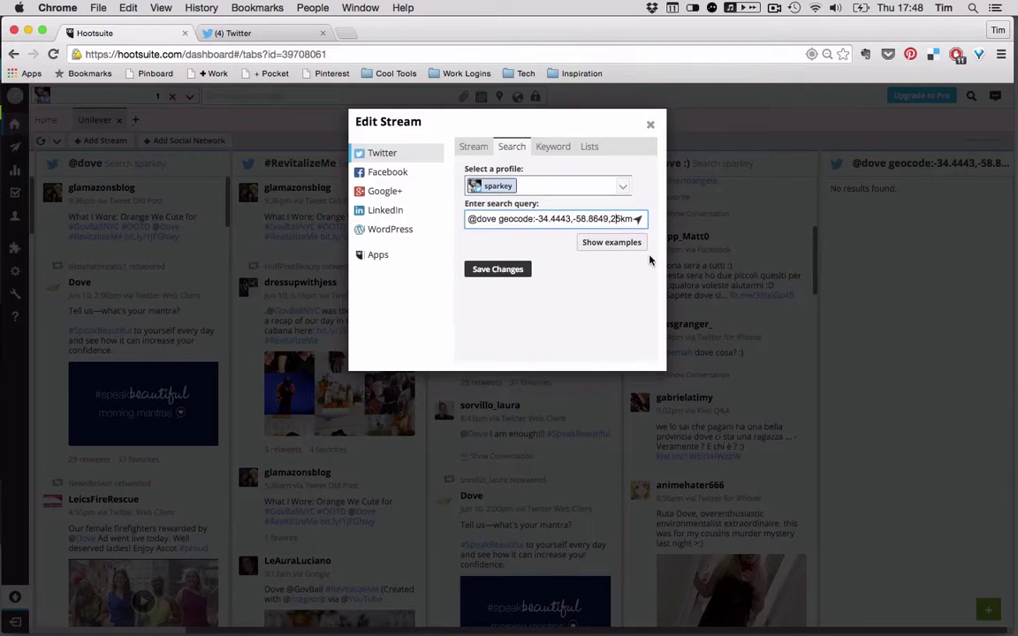
pyautogui.press('BackSpace')
pyautogui.press('BackSpace')
pyautogui.write('1000')
pyautogui.click(492, 271)
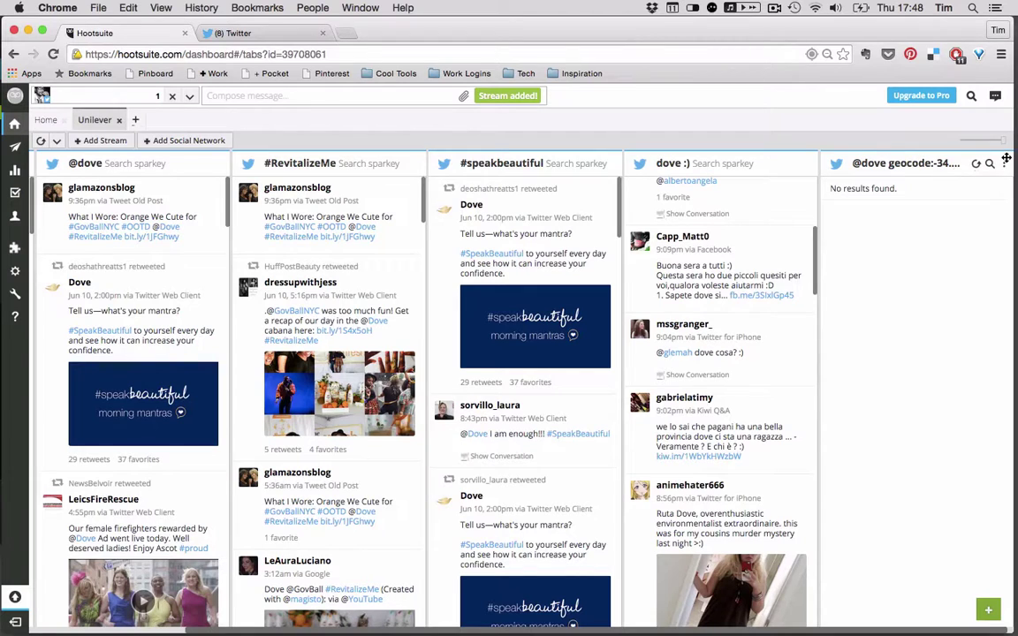
pyautogui.click(1004, 165)
pyautogui.click(968, 237)
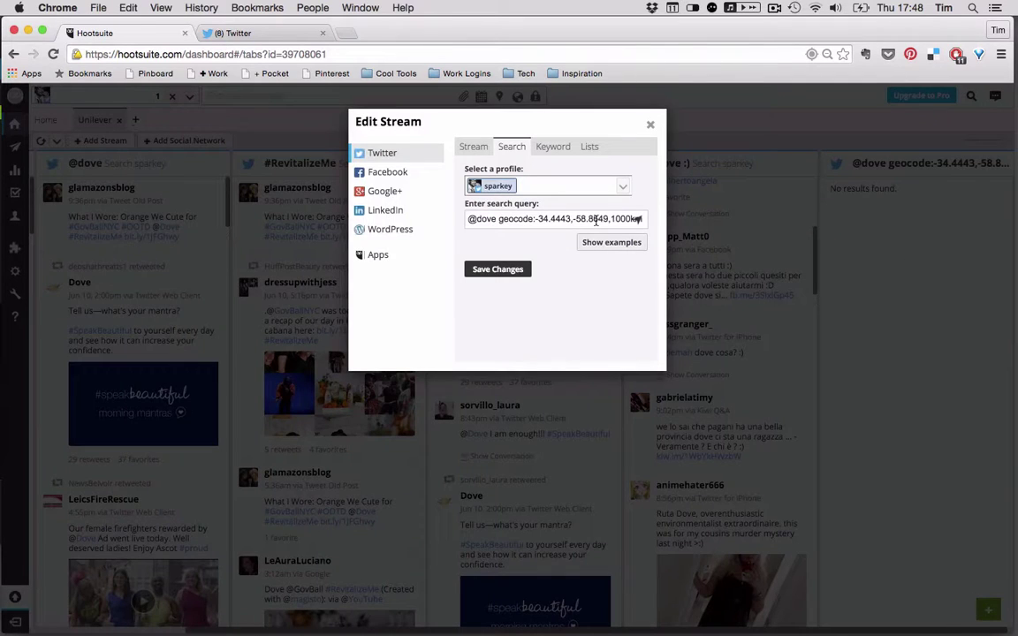
pyautogui.moveTo(500, 218); pyautogui.dragTo(643, 218)
pyautogui.press('BackSpace')
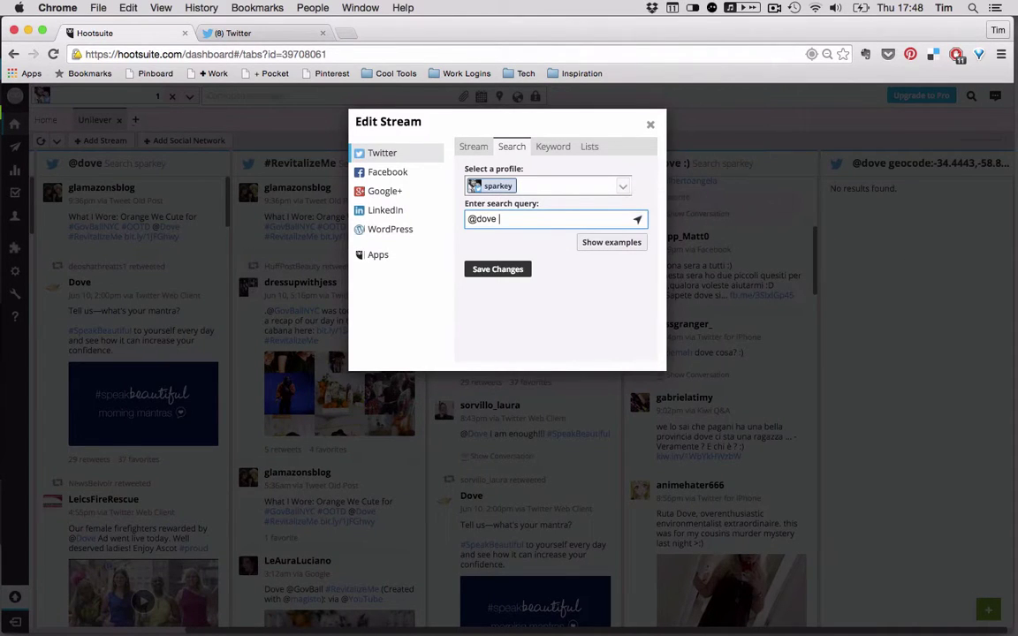
pyautogui.write(':(')
pyautogui.click(497, 269)
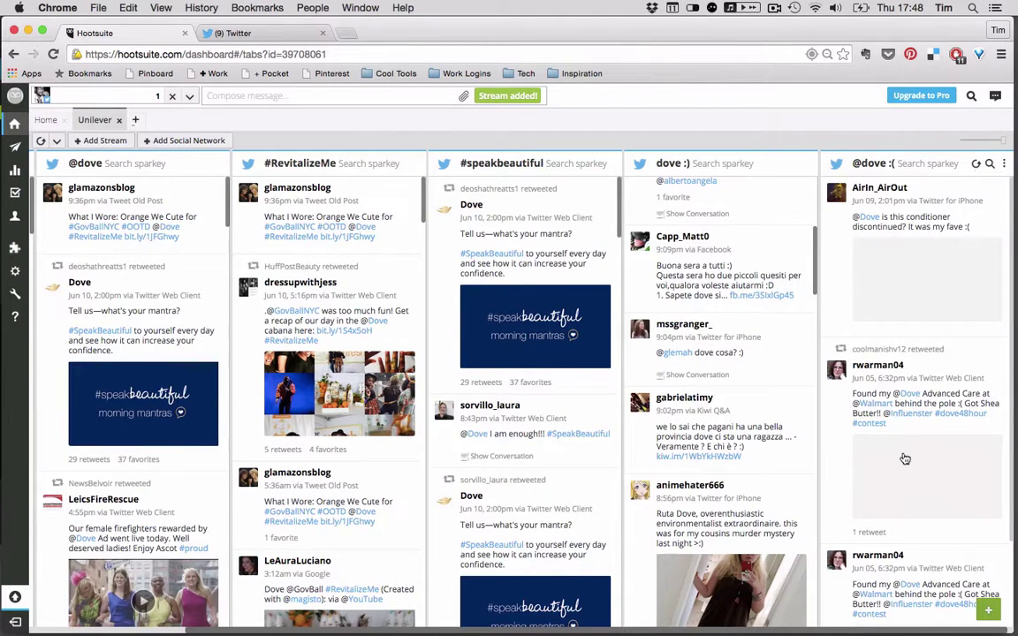
pyautogui.scroll(-3, 902, 454)
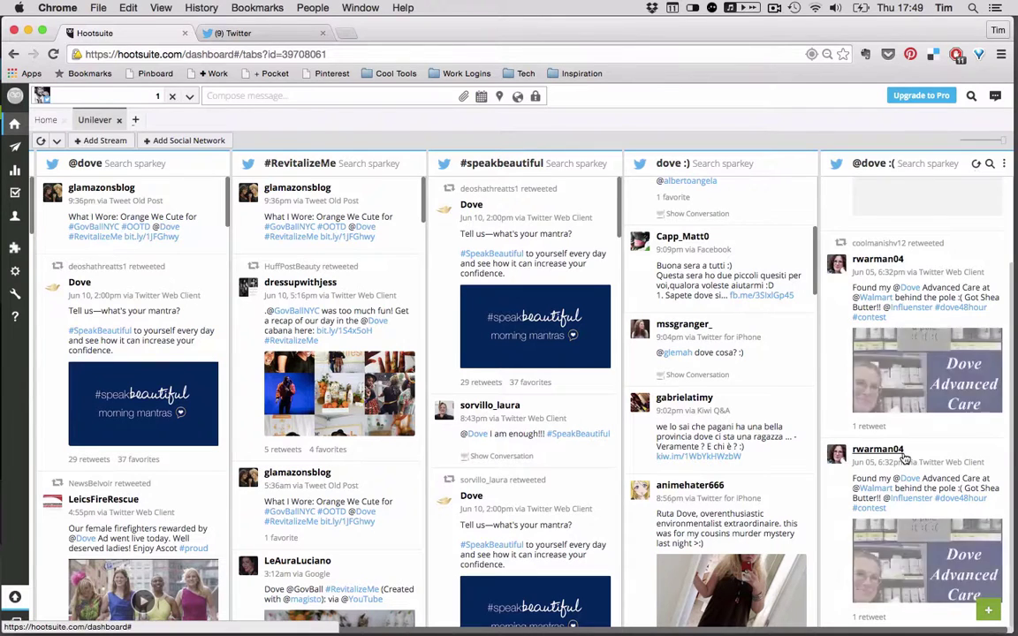
pyautogui.scroll(3, 903, 457)
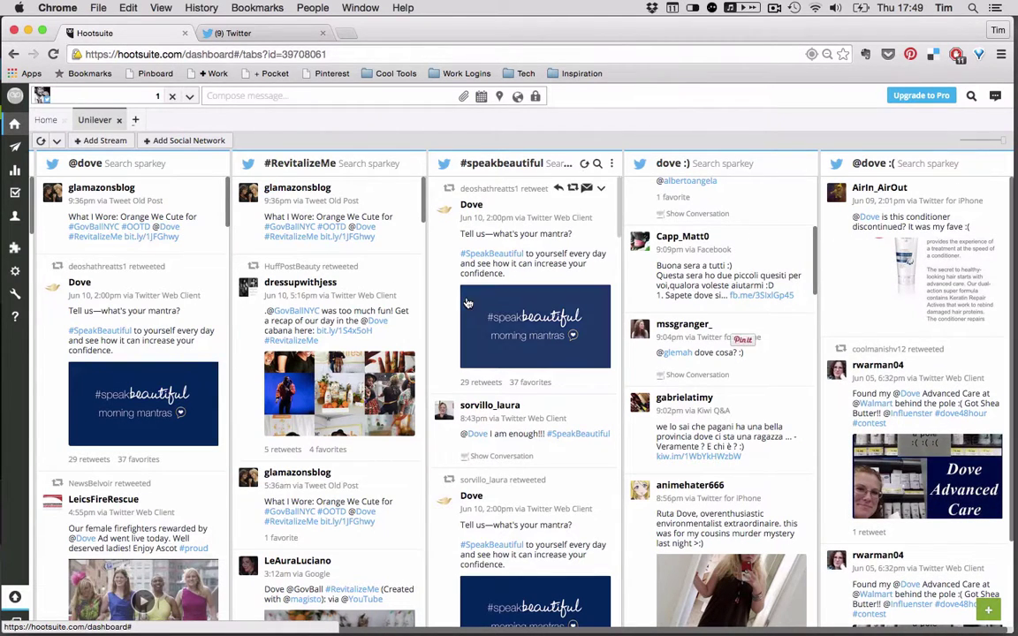
pyautogui.hscroll(-5, 274, 322)
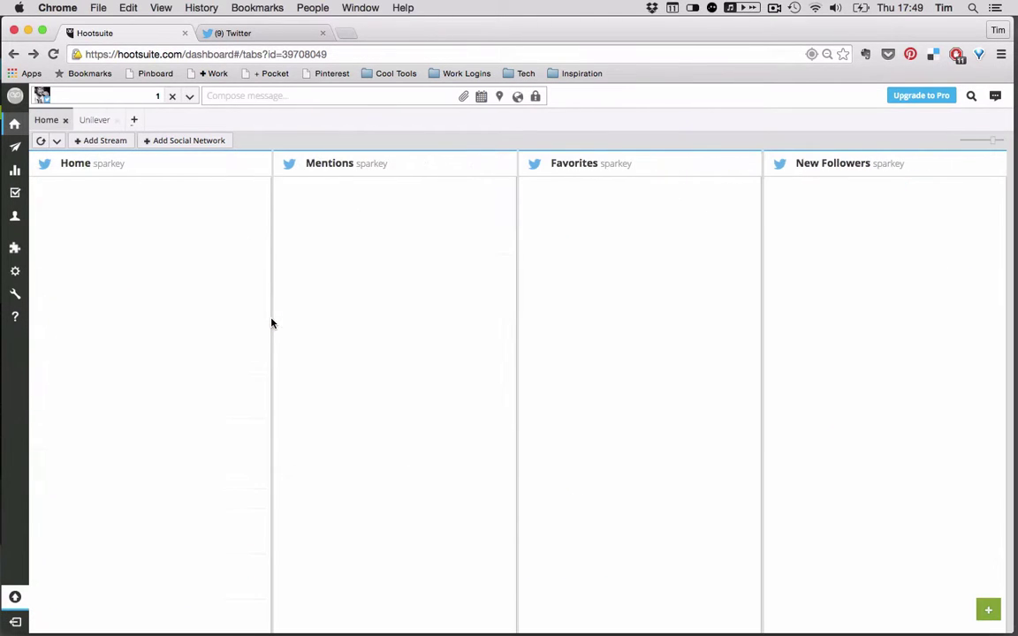
pyautogui.click(96, 121)
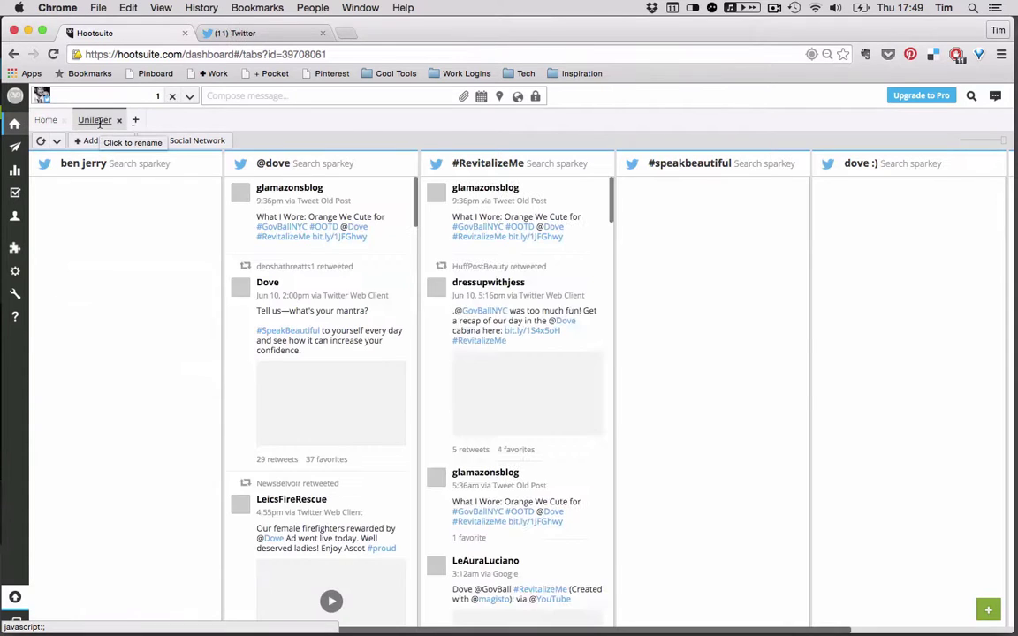
# - View the Twitter home page, open trendsmap.com in a new browser tab and zoom its map in on the British Isles
pyautogui.click(229, 34)
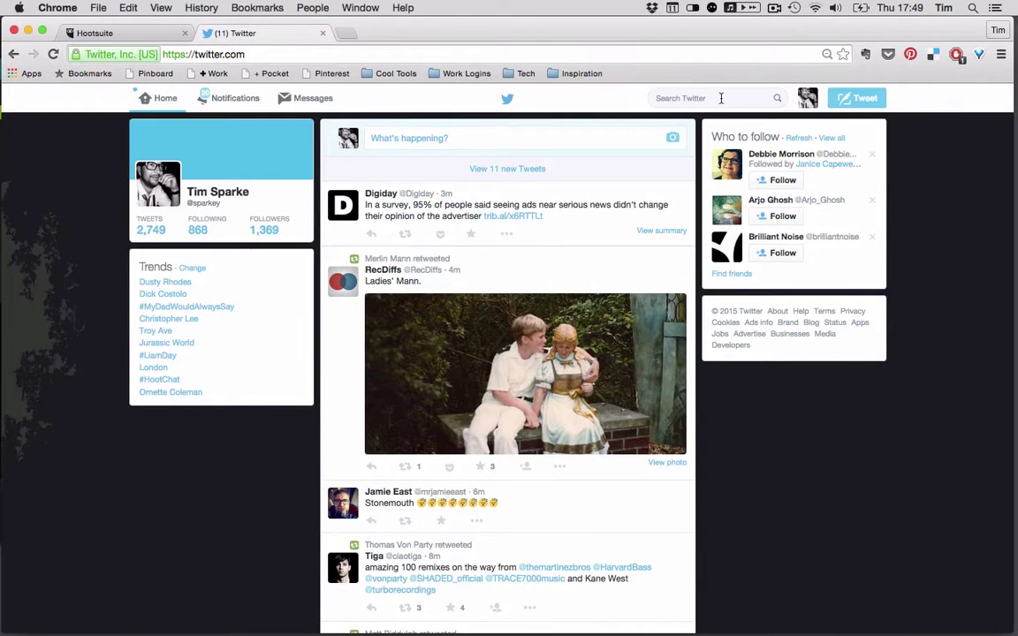
pyautogui.click(721, 98)
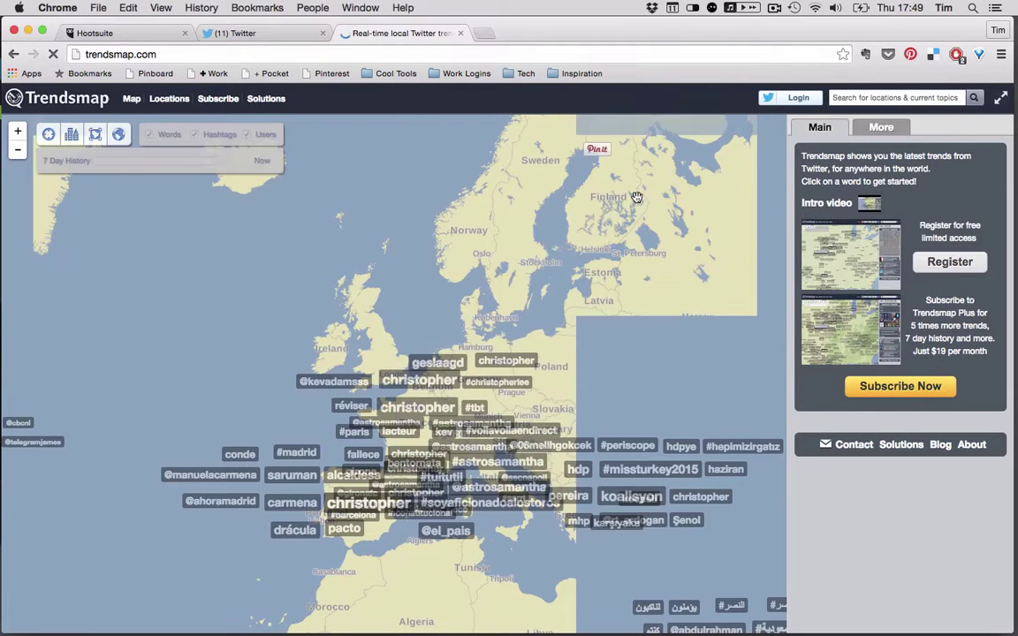
pyautogui.click(20, 133)
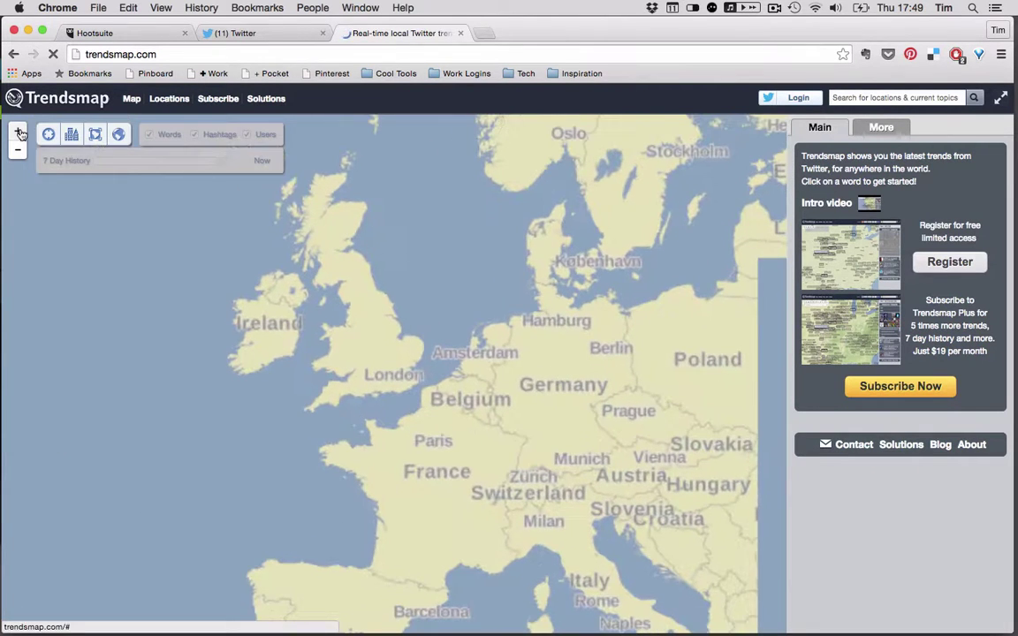
pyautogui.click(17, 133)
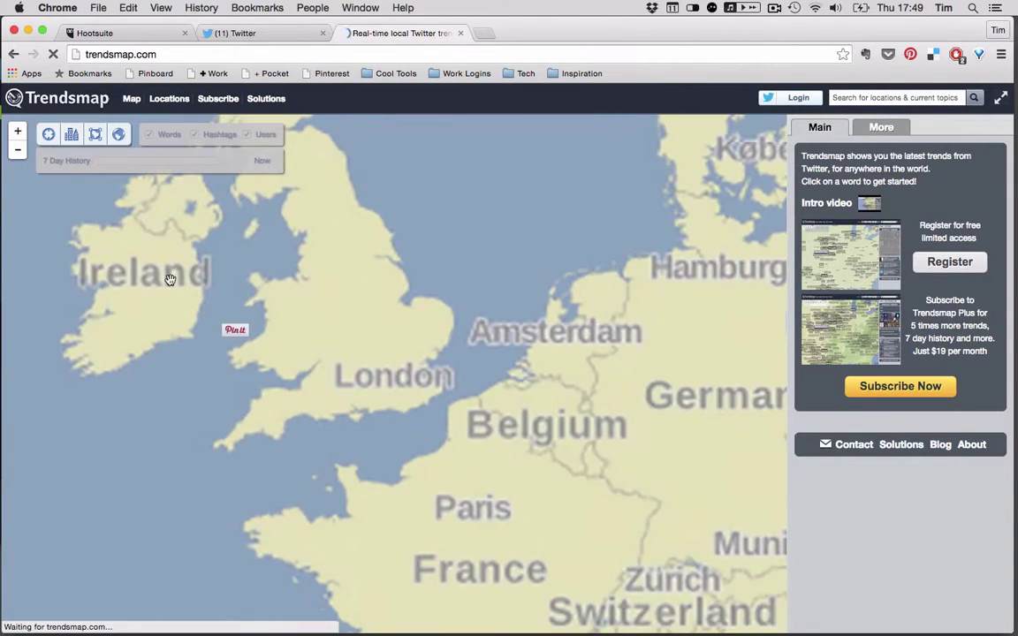
# - Return to the Hootsuite dashboard and create a new tab named "Competitors"
pyautogui.moveTo(195, 280); pyautogui.dragTo(342, 362)
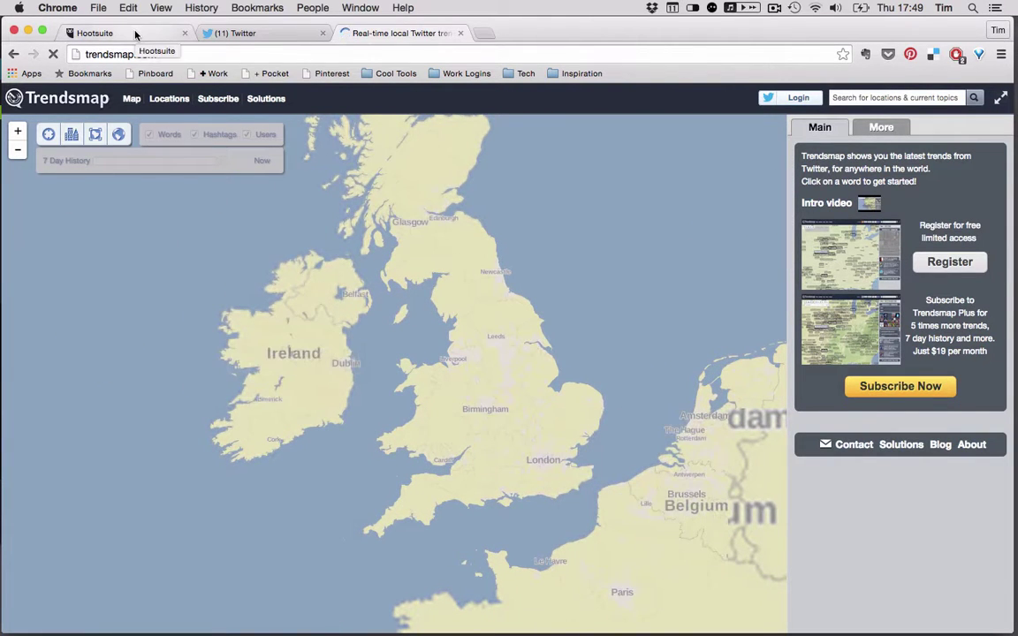
pyautogui.click(135, 33)
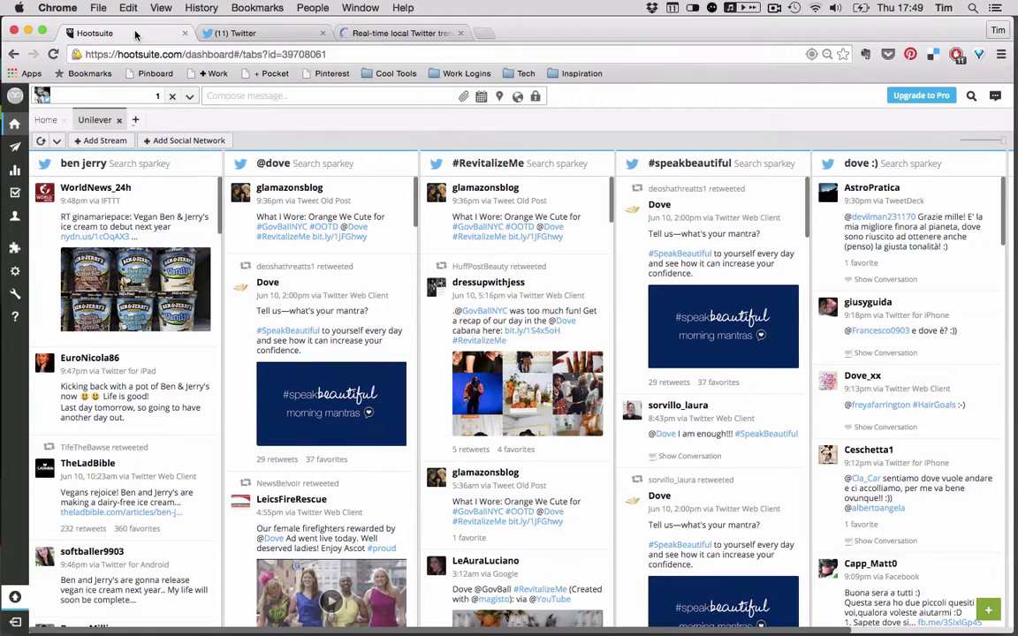
pyautogui.click(135, 120)
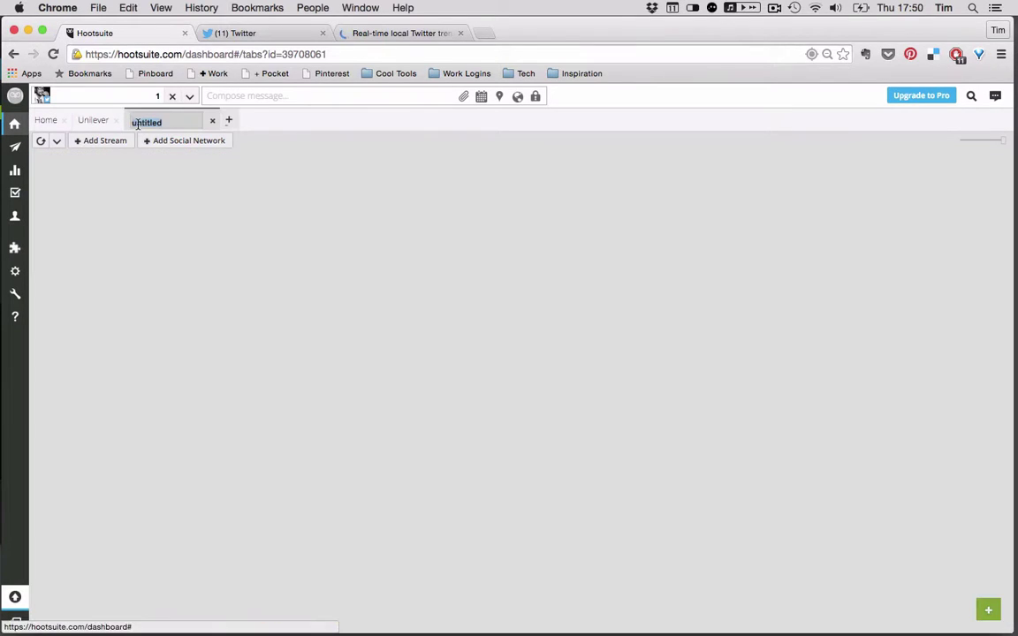
pyautogui.write('Competitors')
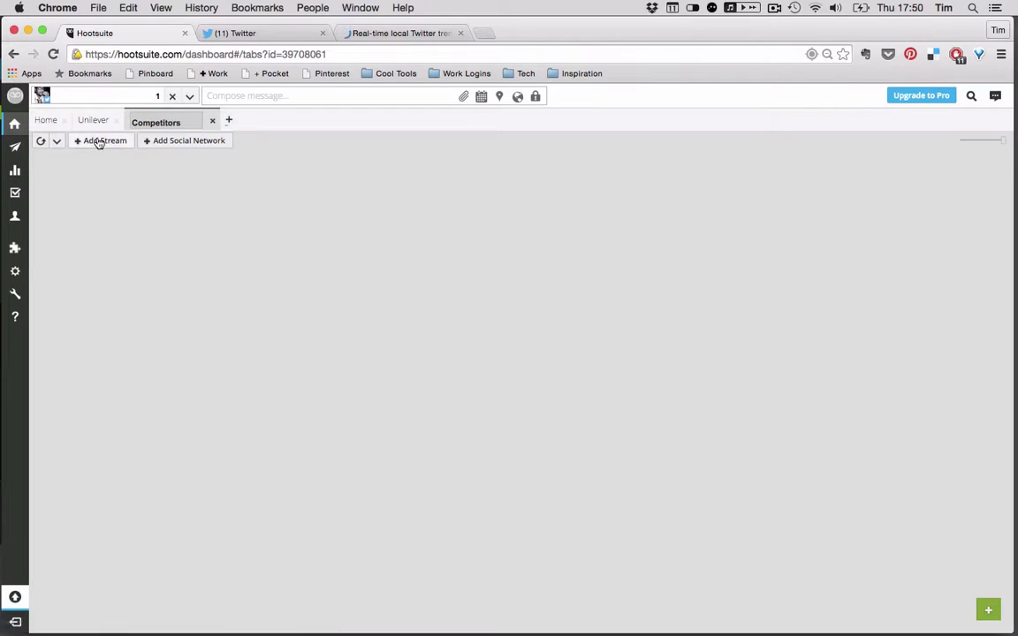
pyautogui.click(99, 141)
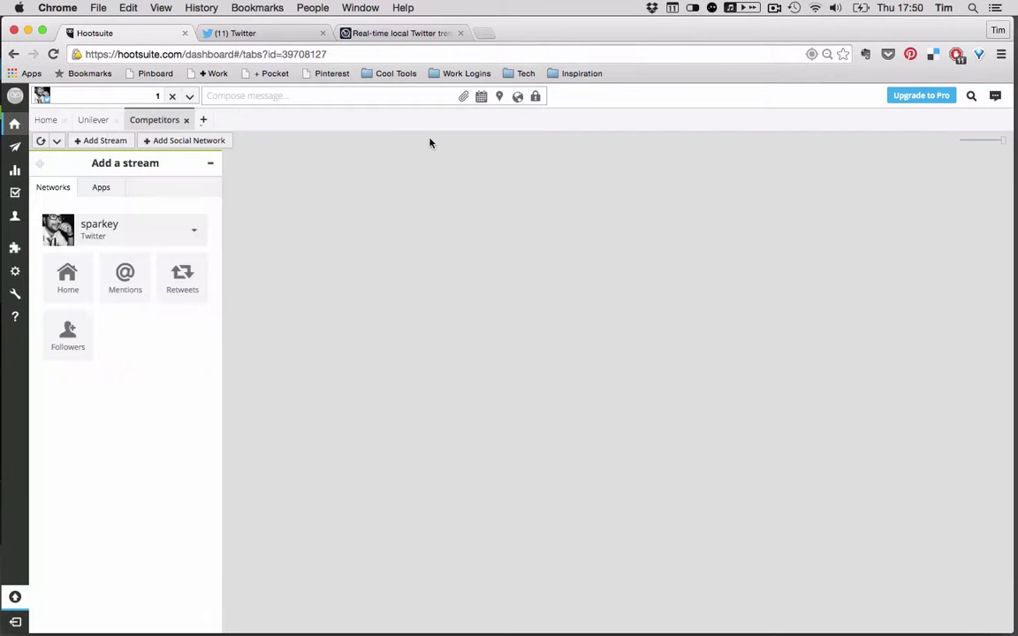
pyautogui.click(89, 452)
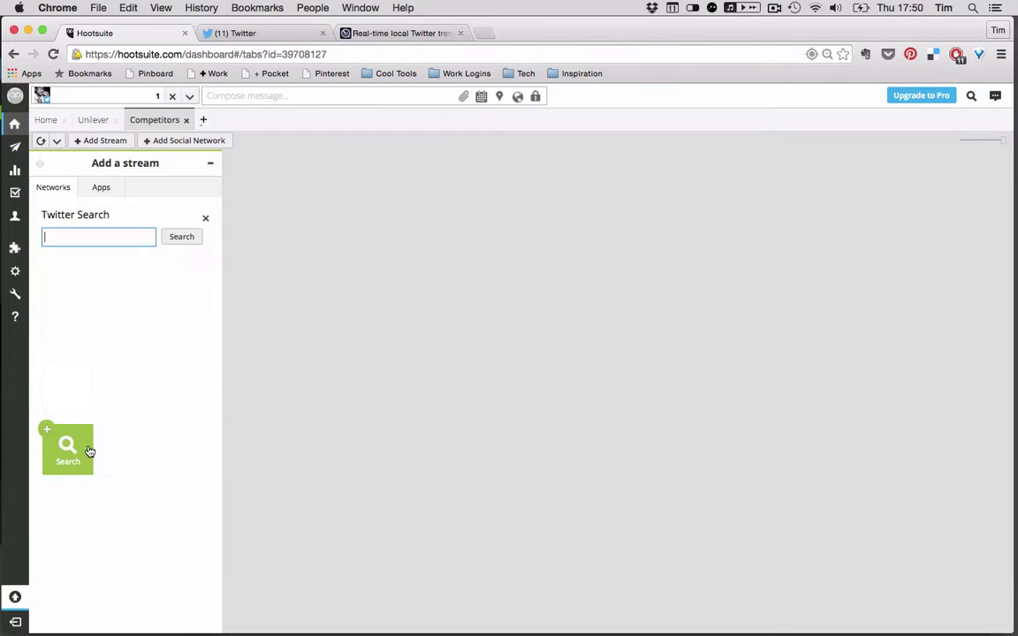
pyautogui.write('@always')
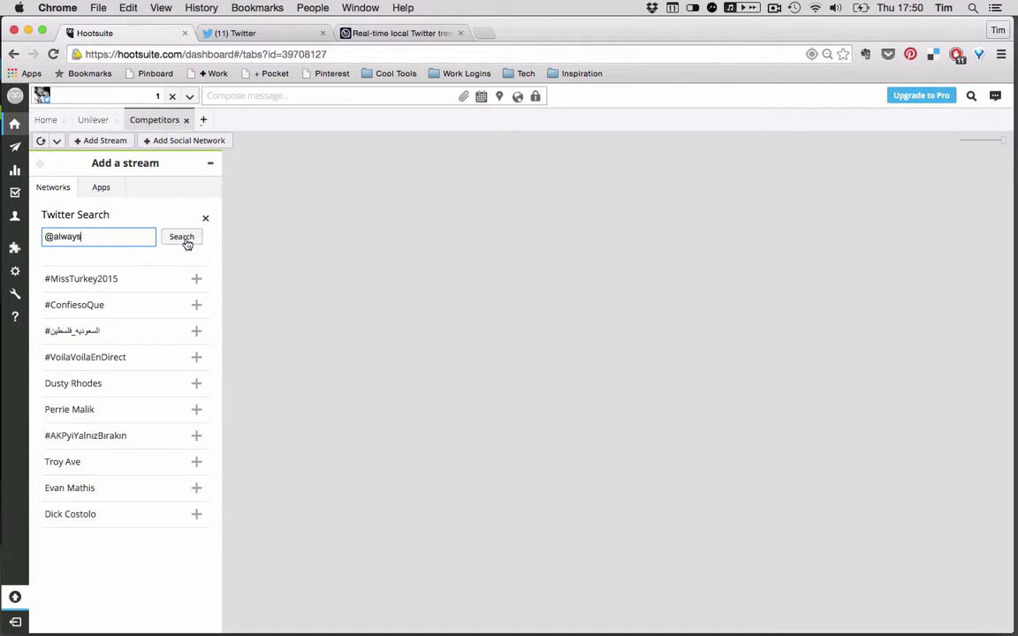
pyautogui.click(185, 239)
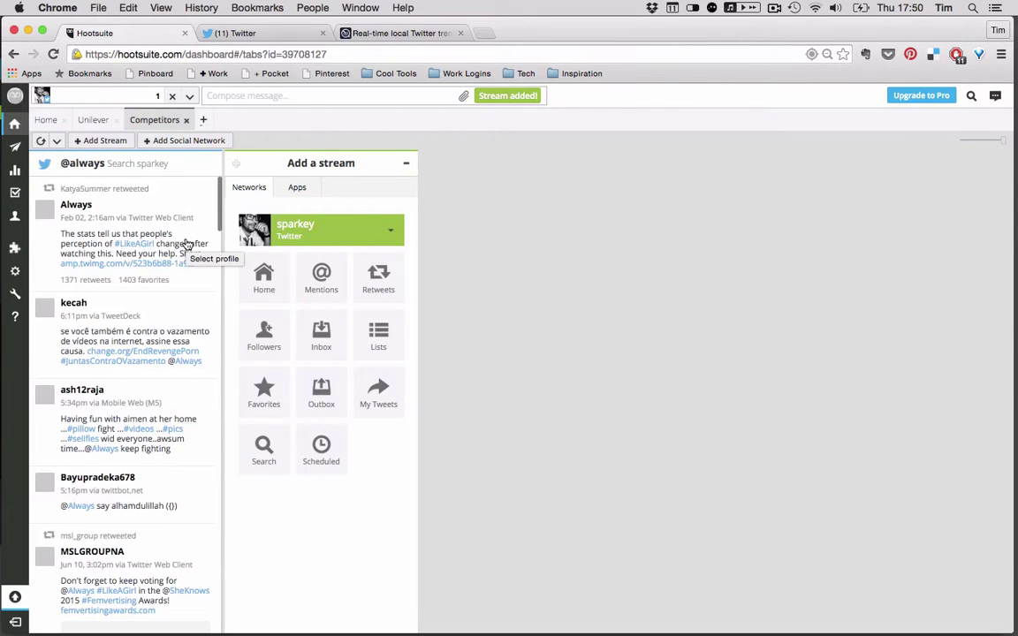
# - Add a second Twitter search stream for the hashtag "#likeagirl" to the Competitors tab
pyautogui.click(263, 455)
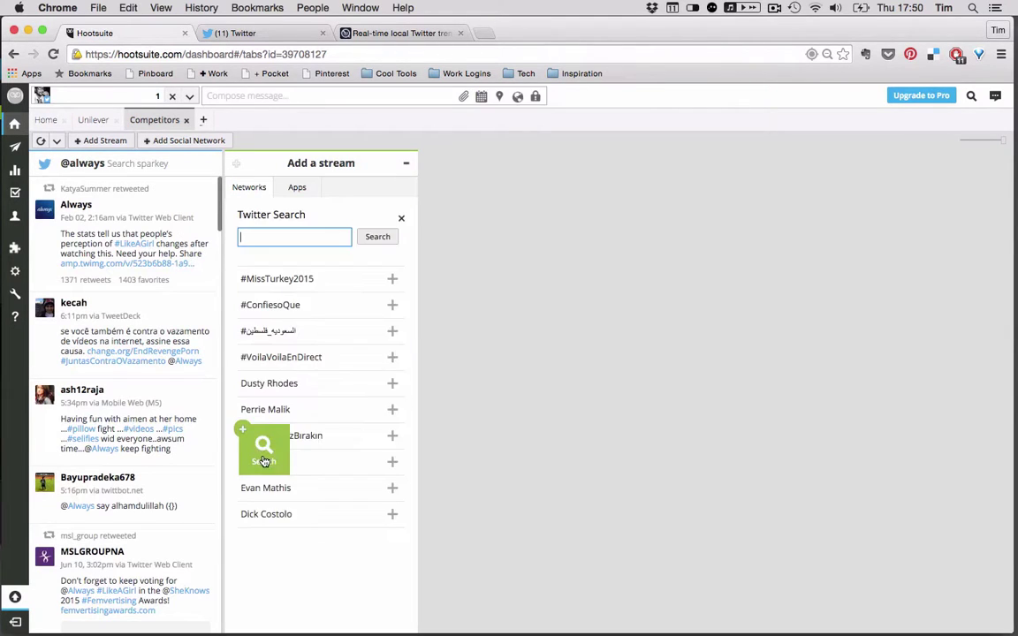
pyautogui.write('#like')
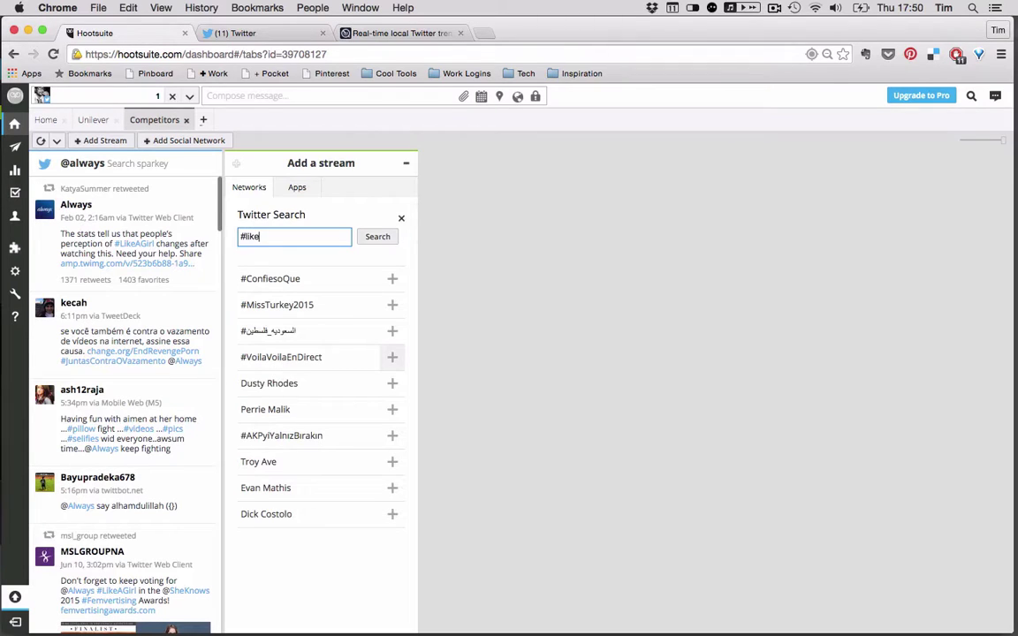
pyautogui.write('agirl')
pyautogui.click(377, 237)
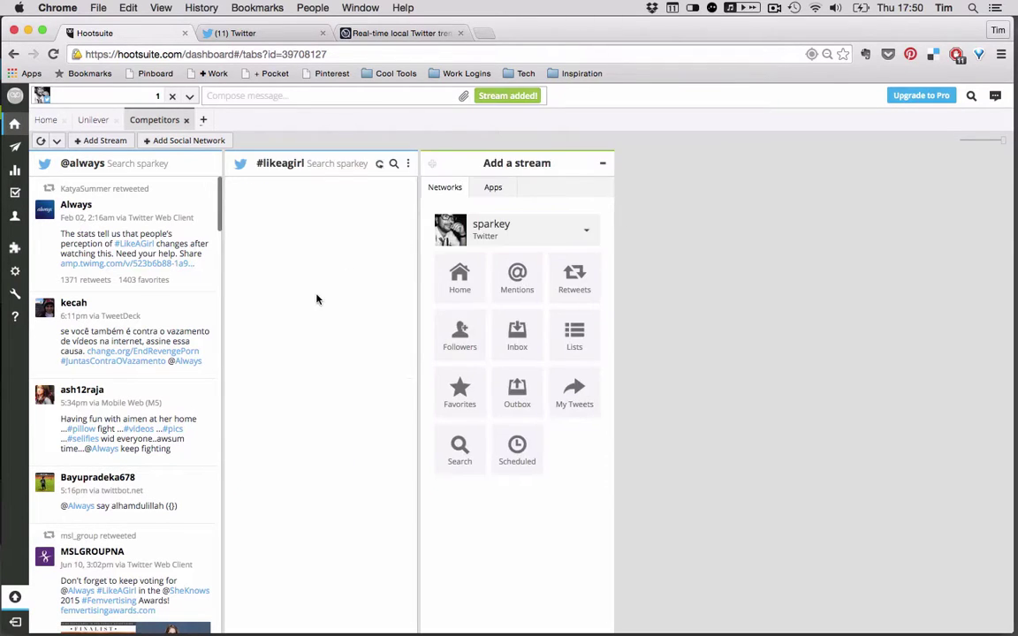
# - Add a third Twitter search stream for the hashtag "#thisgirlcan" to the Competitors tab
pyautogui.click(460, 451)
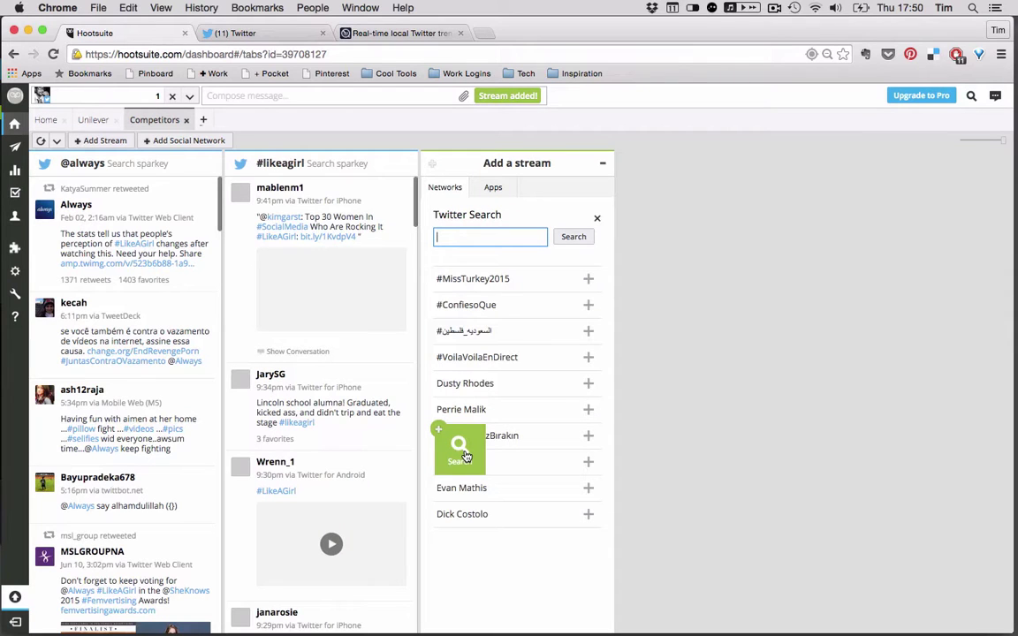
pyautogui.write('#this')
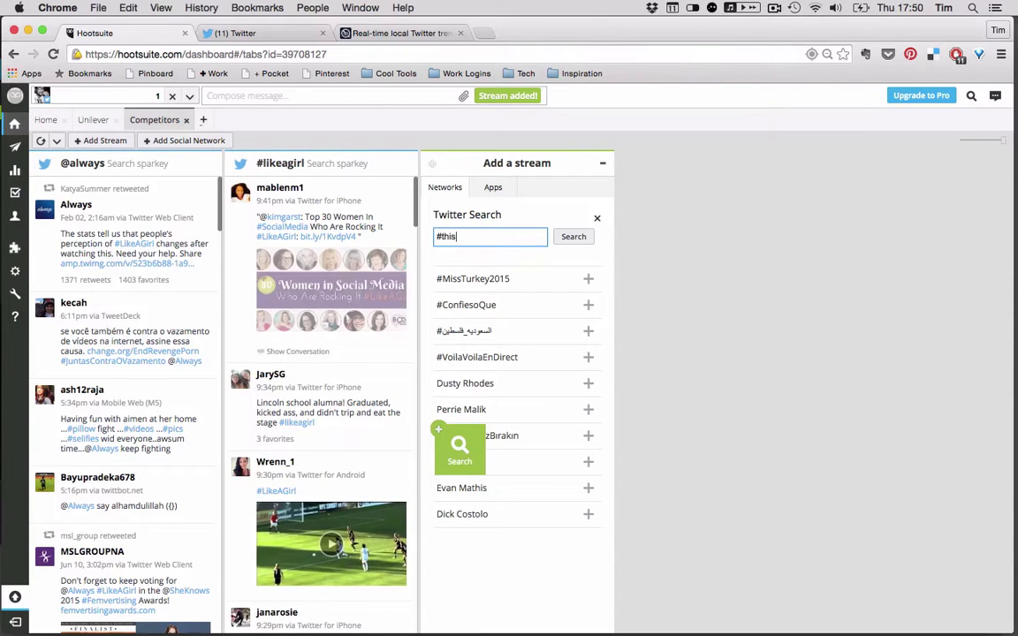
pyautogui.write('girl')
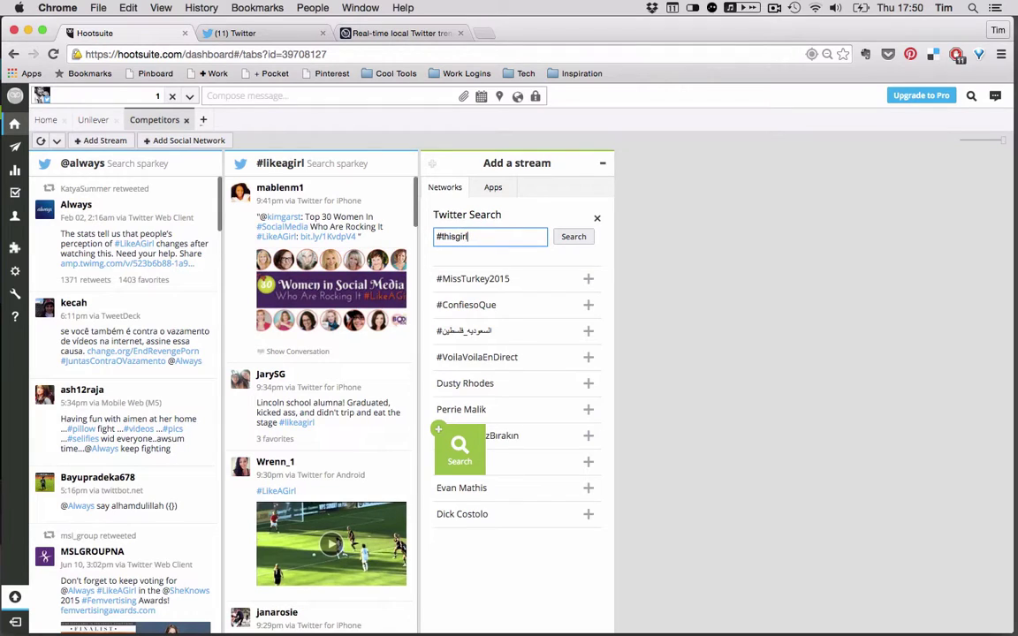
pyautogui.write('can')
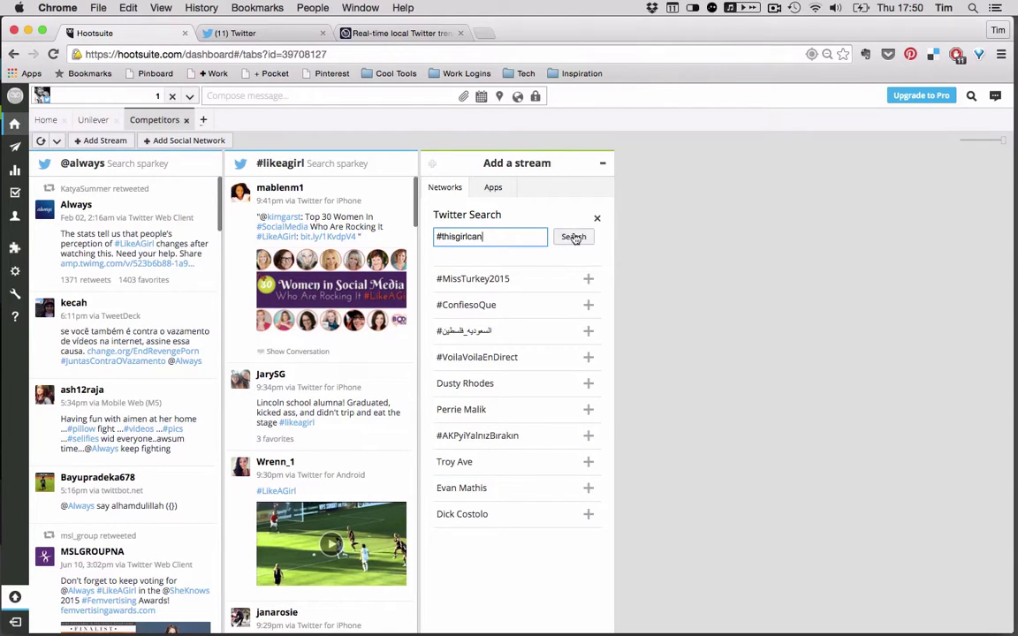
pyautogui.click(573, 237)
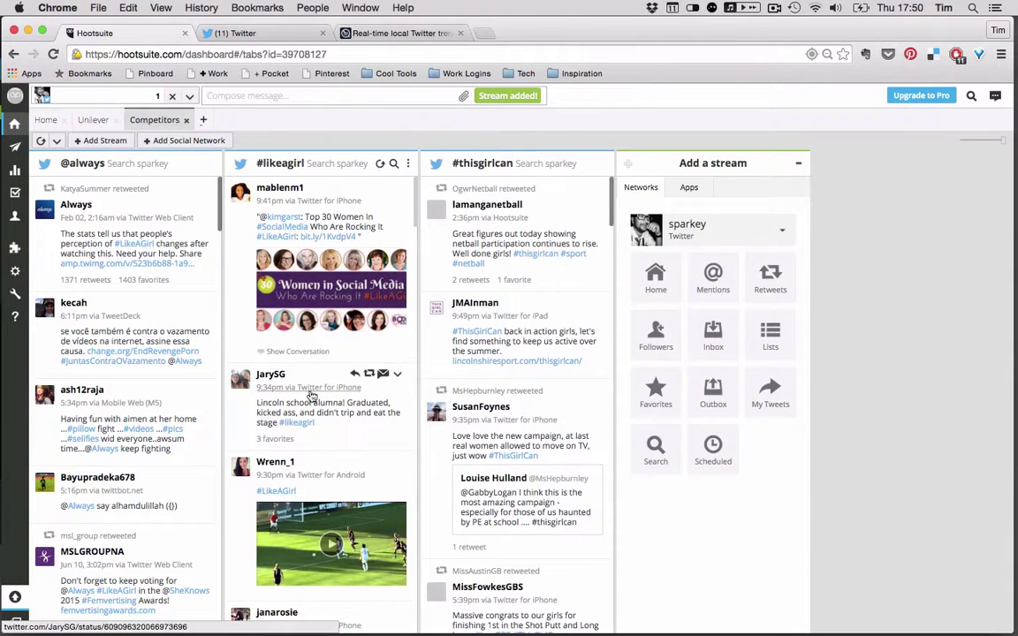
# - Look through the #likeagirl posts and add a Twitter search stream for "#laundrytips" beside the #thisgirlcan stream
pyautogui.scroll(-5, 311, 398)
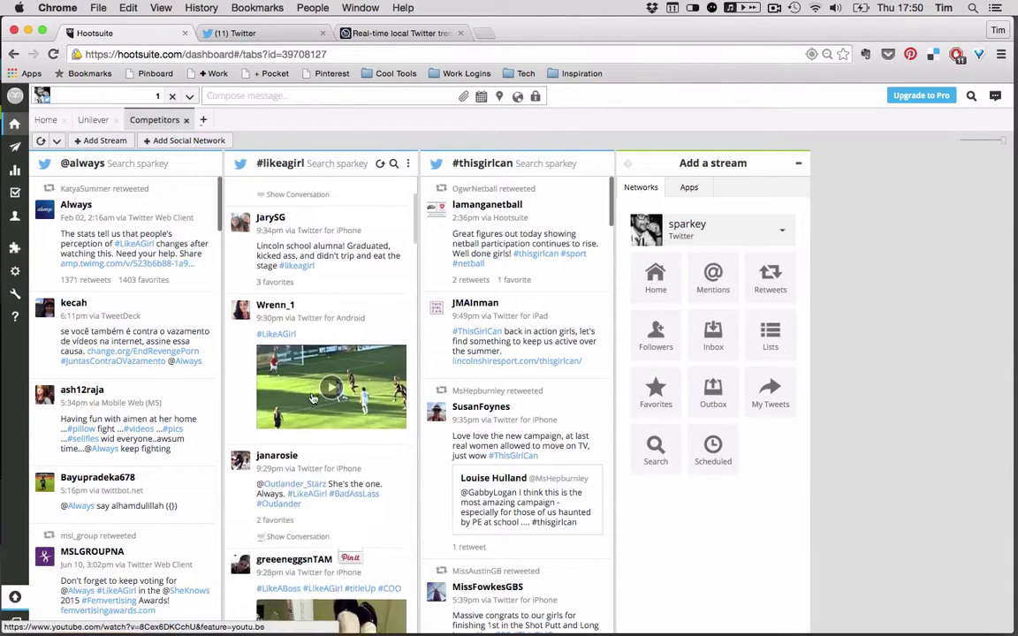
pyautogui.scroll(-3, 311, 398)
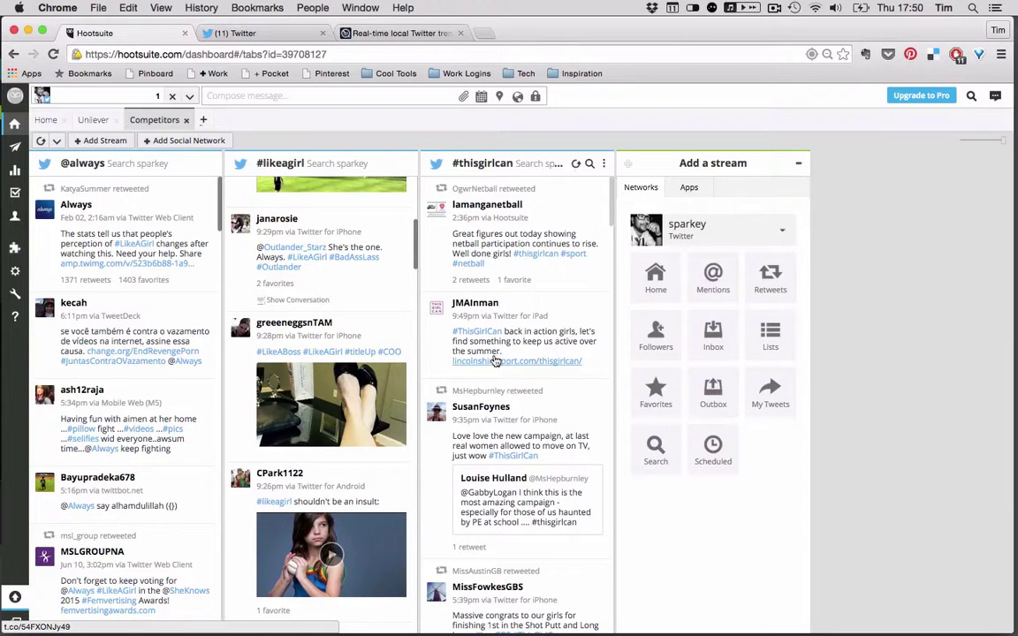
pyautogui.scroll(-2, 331, 398)
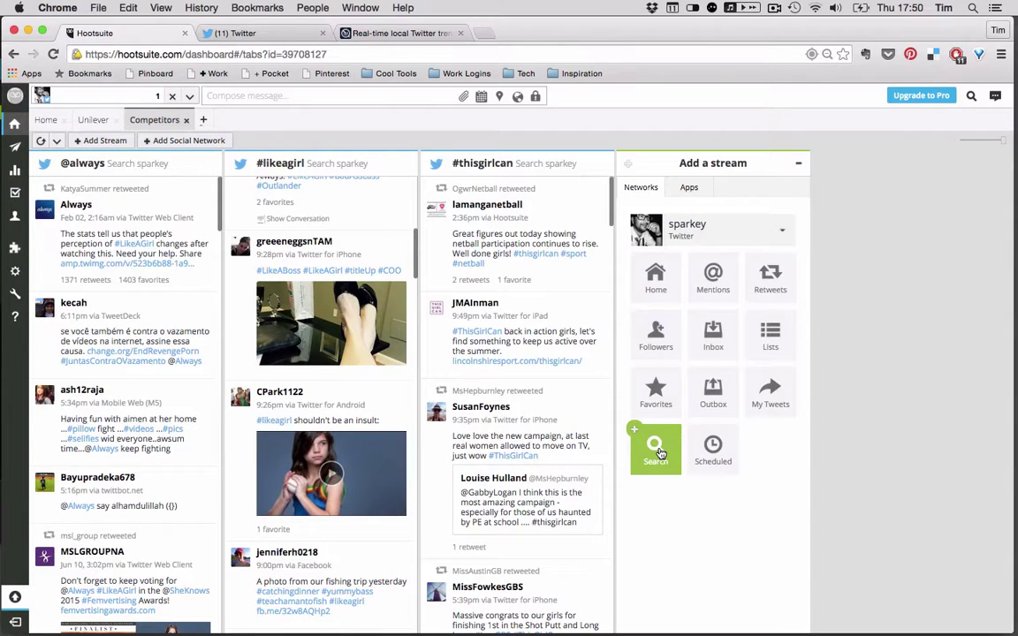
pyautogui.click(657, 449)
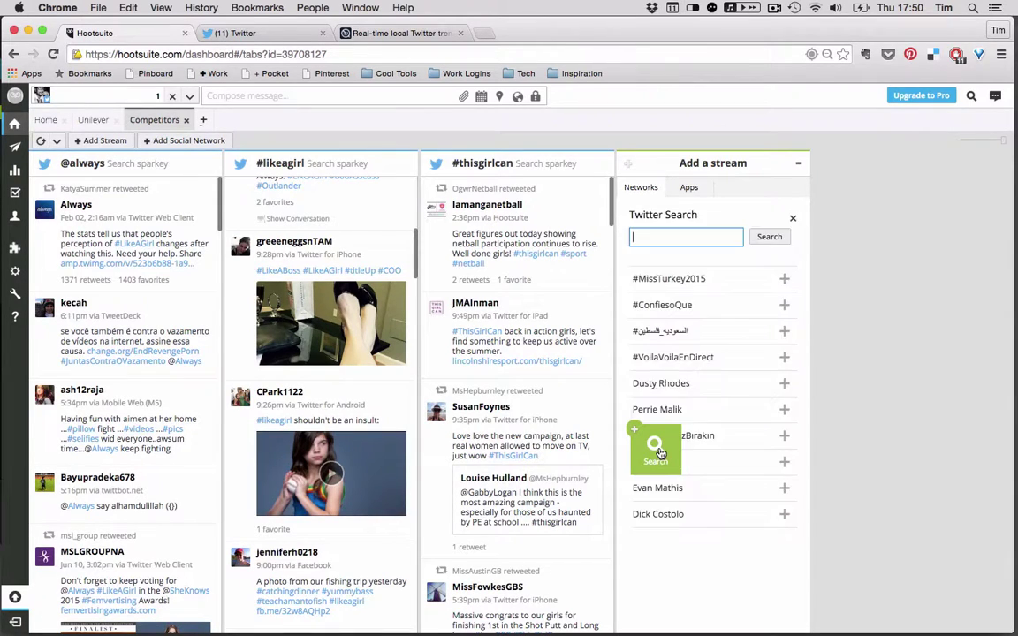
pyautogui.write('#')
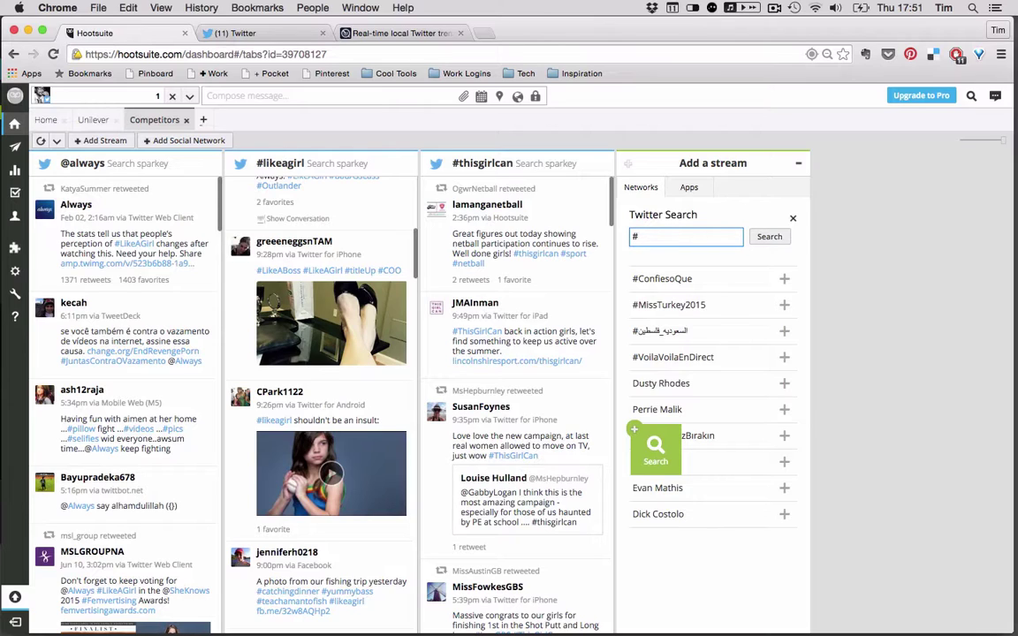
pyautogui.write('laundrytips')
pyautogui.press('Return')
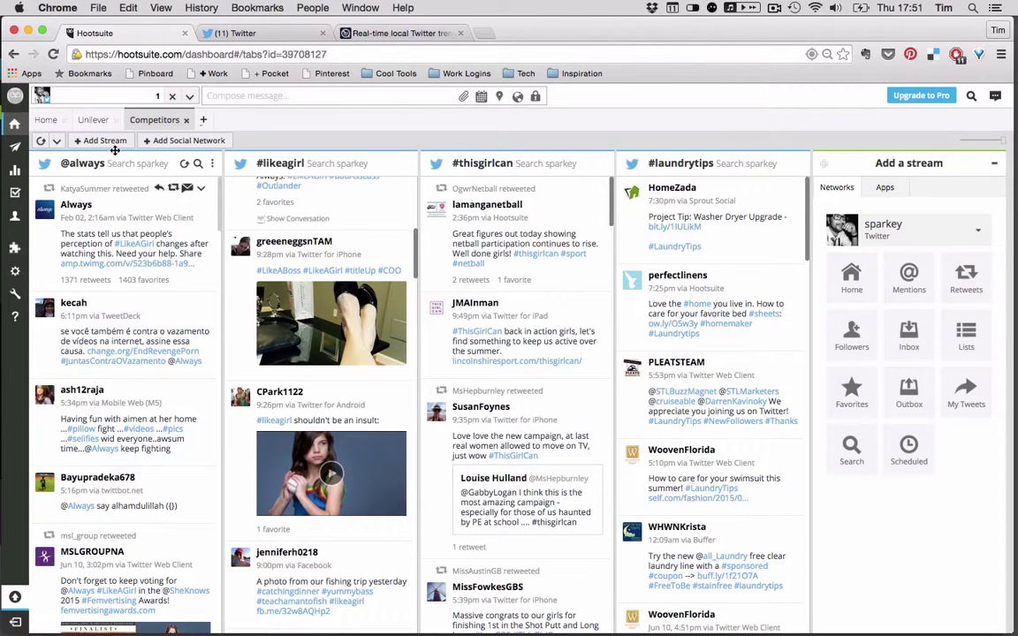
# - View the streams on the Unilever tab and on the Home tab
pyautogui.click(94, 125)
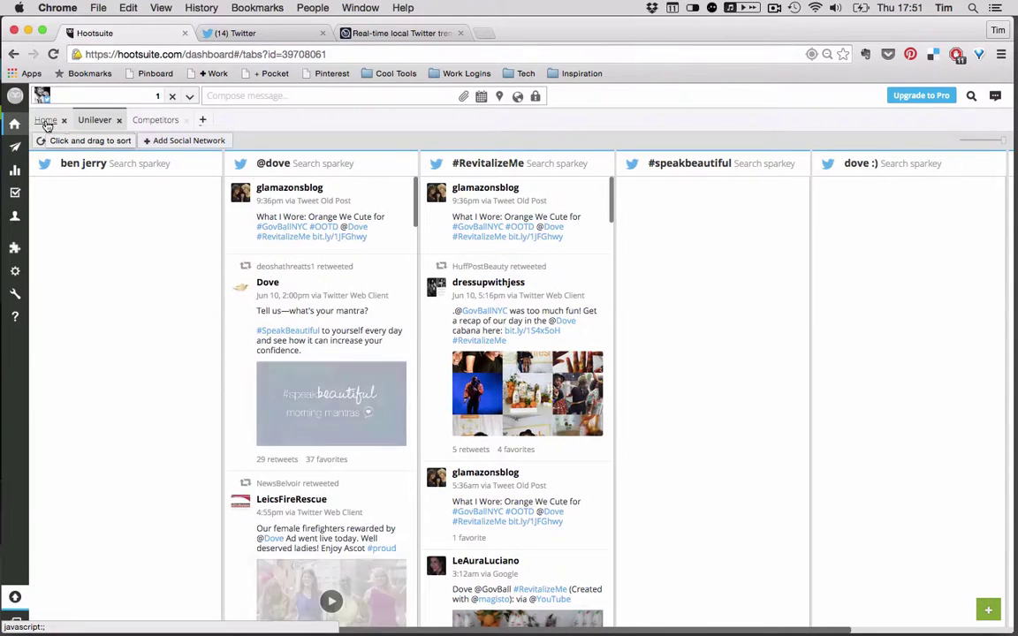
pyautogui.click(46, 124)
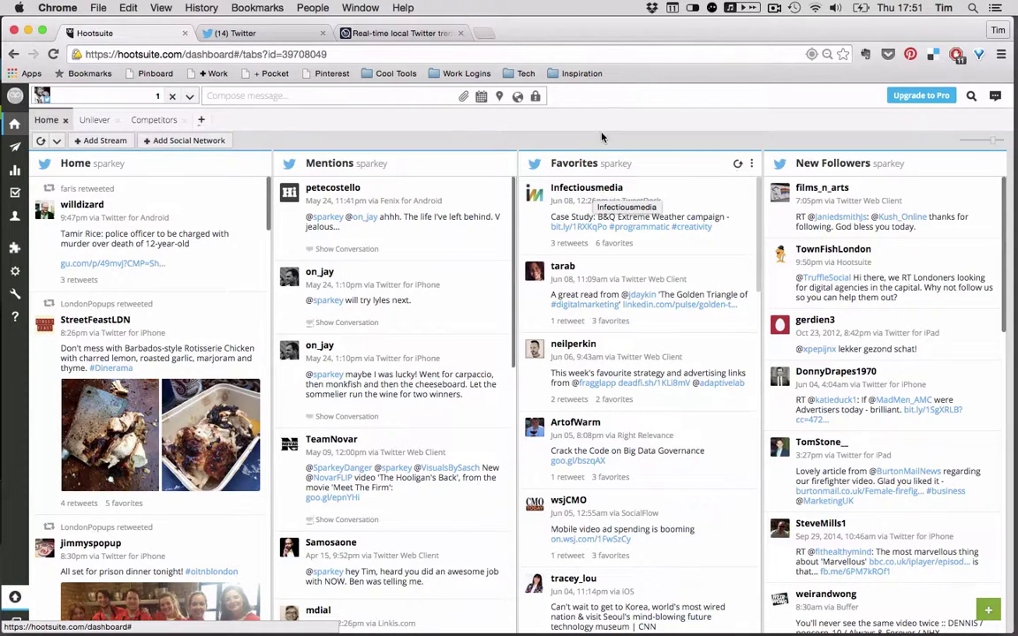
pyautogui.click(774, 8)
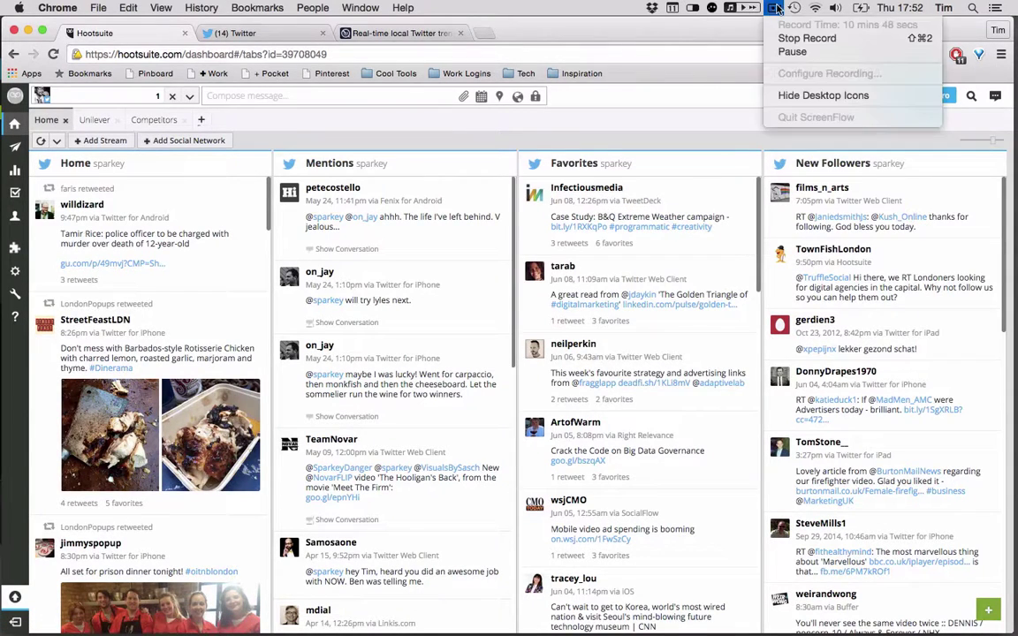